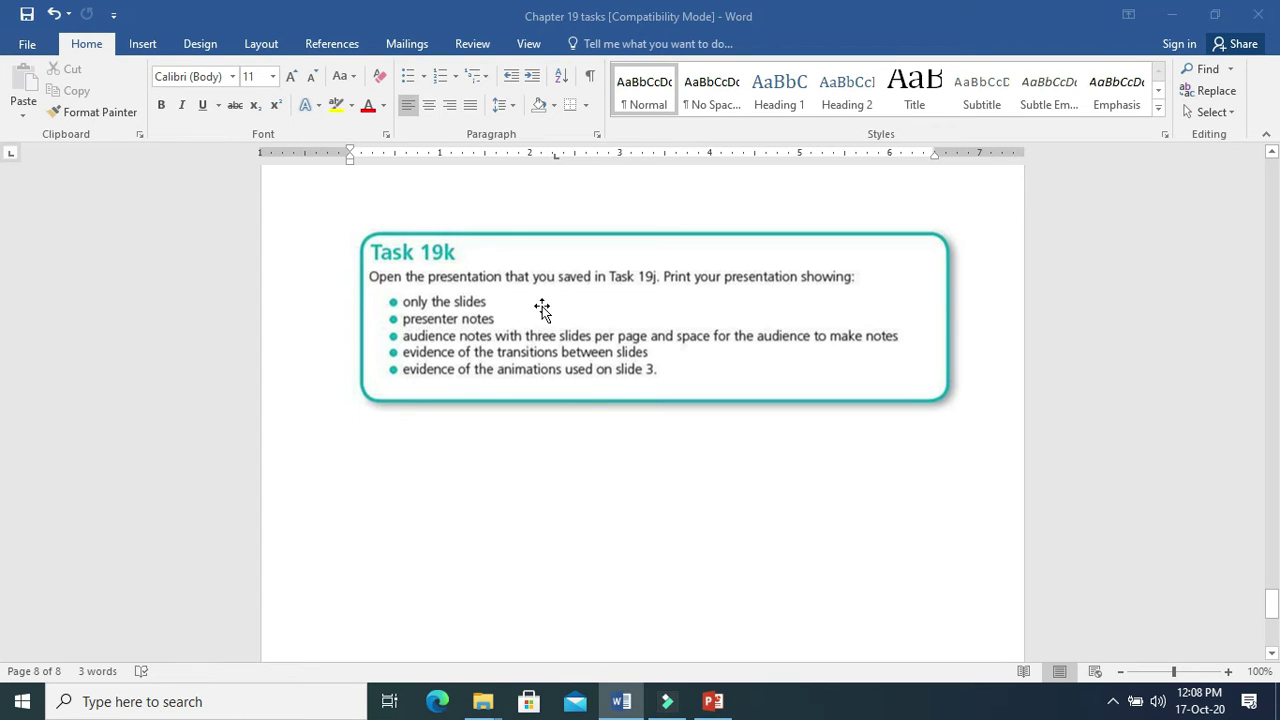
# Step: Bring the task 19j presentation forward, select slide 1 and open the Print view
pyautogui.moveTo(716, 705)
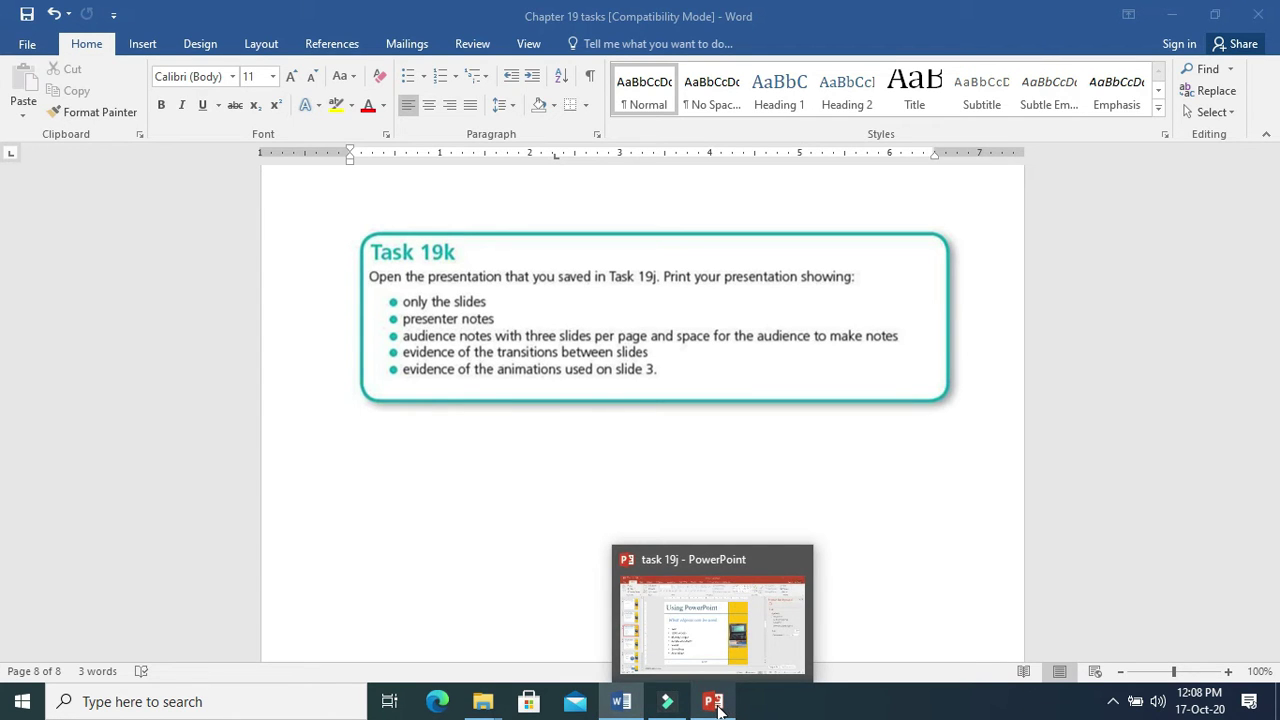
pyautogui.click(716, 705)
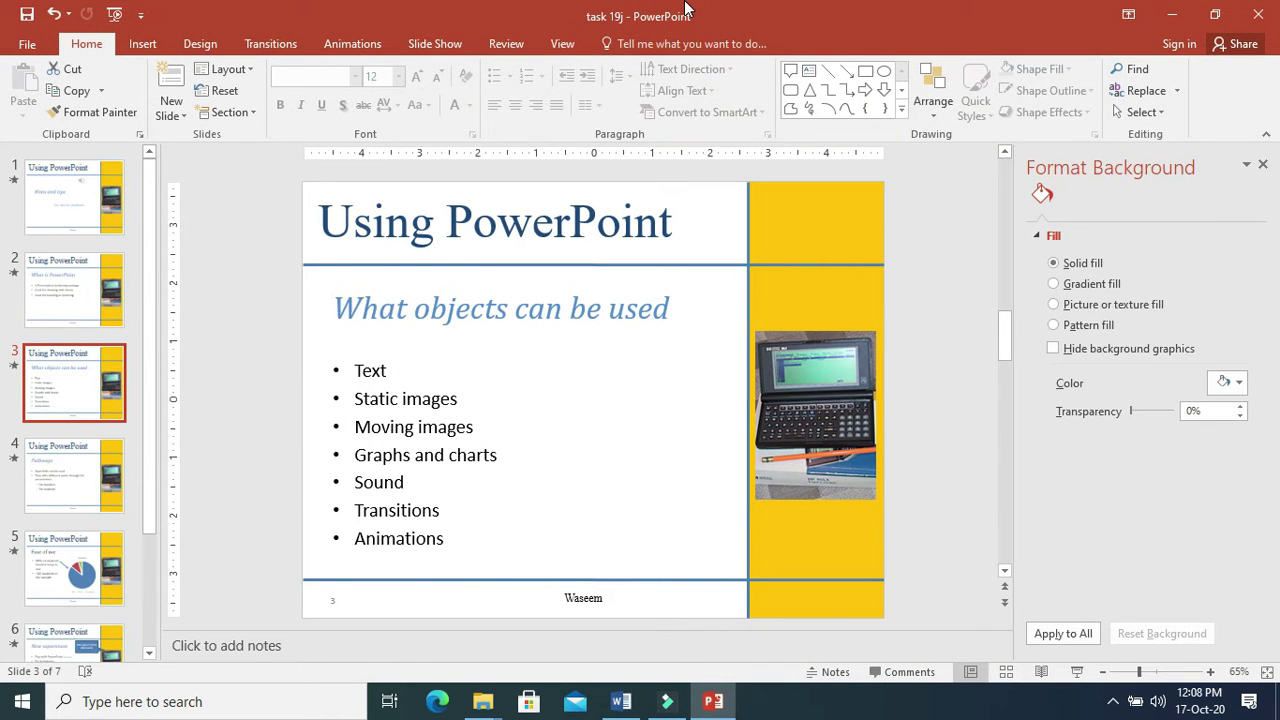
pyautogui.click(93, 212)
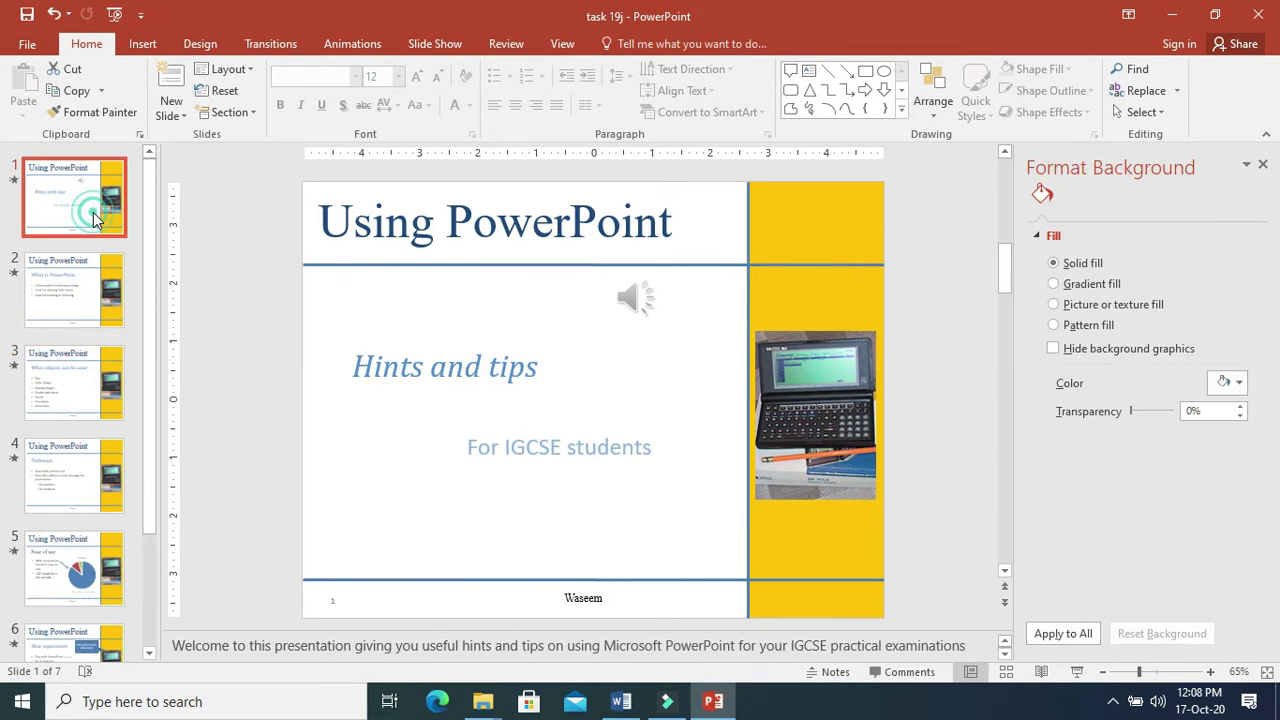
pyautogui.click(34, 46)
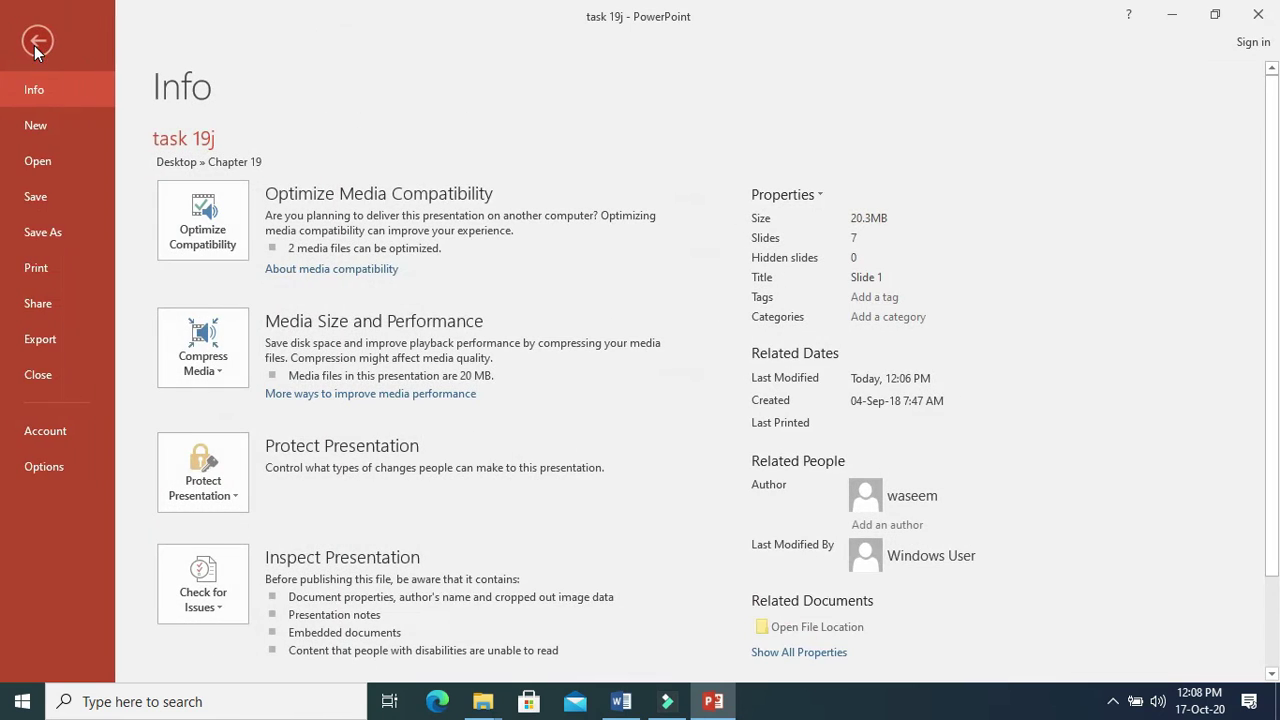
pyautogui.click(35, 267)
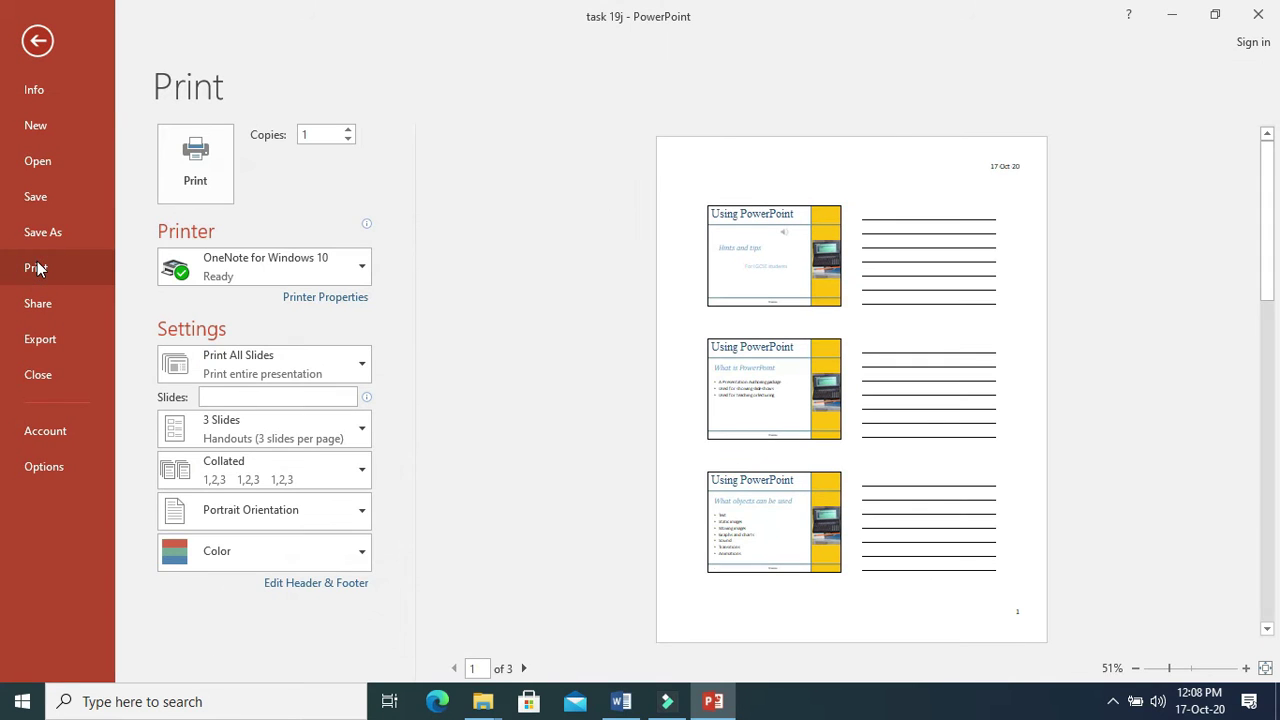
# Step: Keep all slides and the OneNote for Windows 10 printer, and choose Full Page Slides
pyautogui.click(312, 360)
pyautogui.click(312, 360)
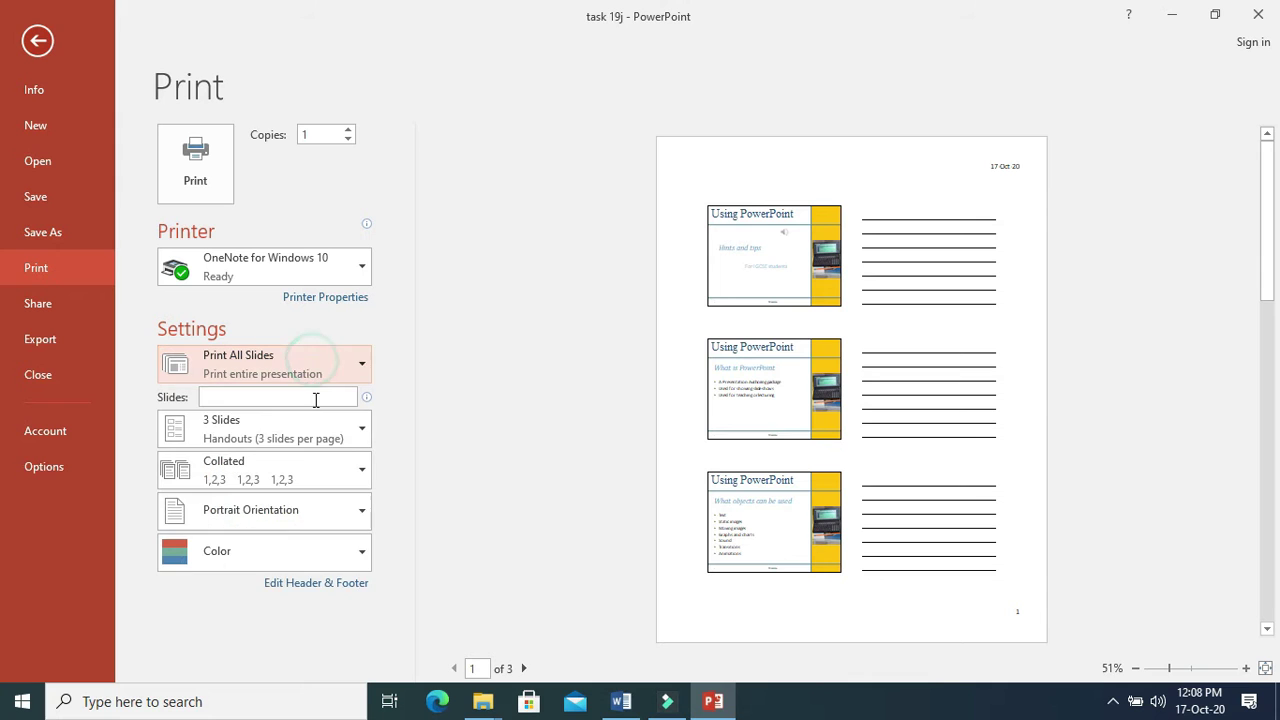
pyautogui.click(334, 265)
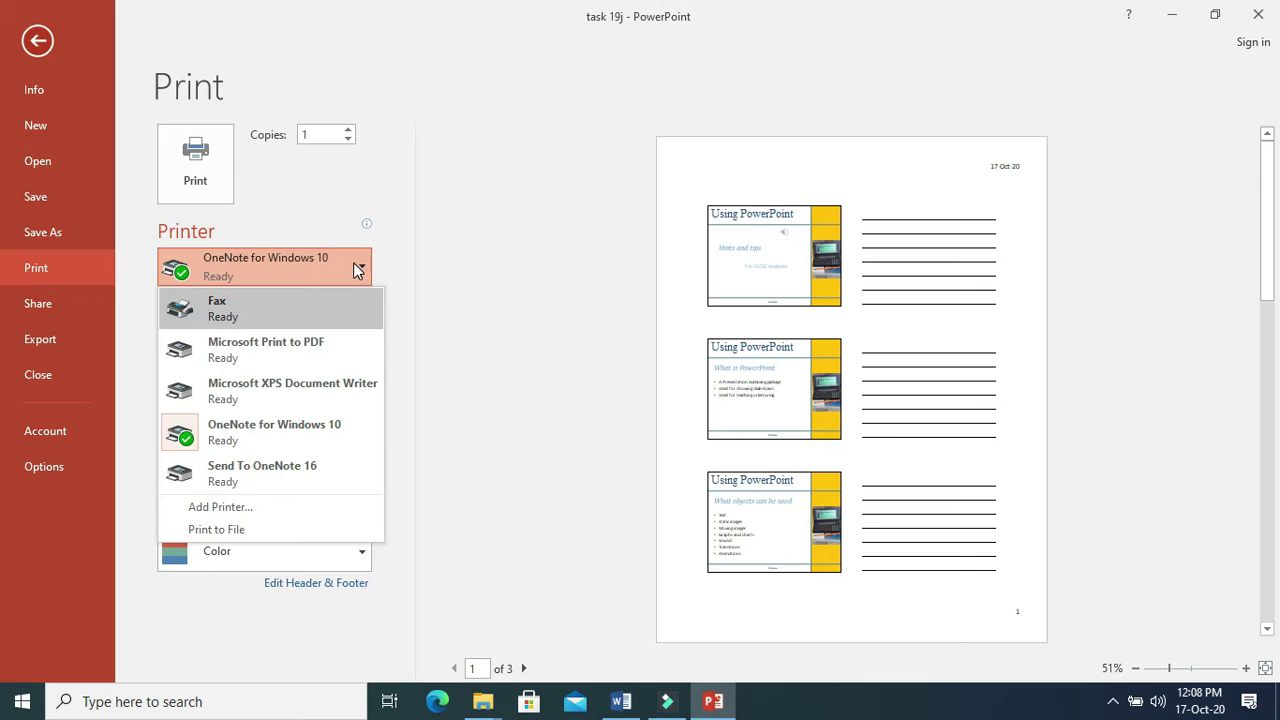
pyautogui.click(357, 268)
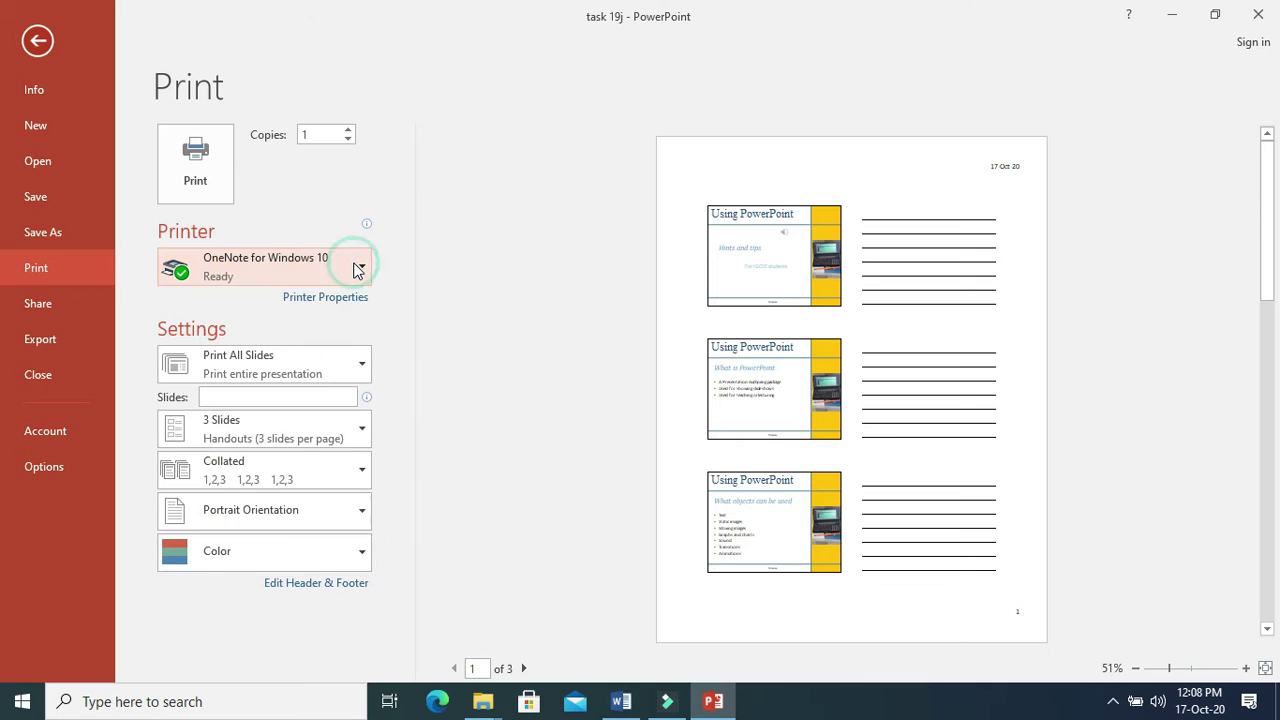
pyautogui.click(271, 432)
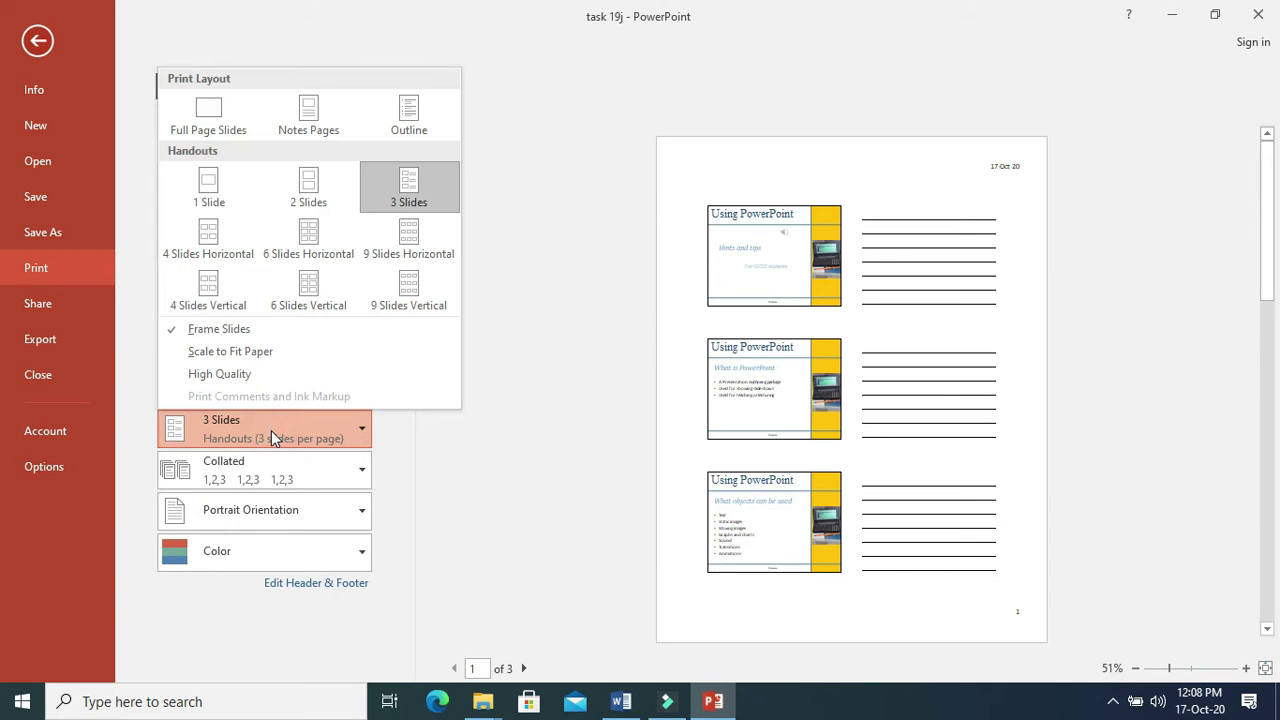
pyautogui.click(225, 123)
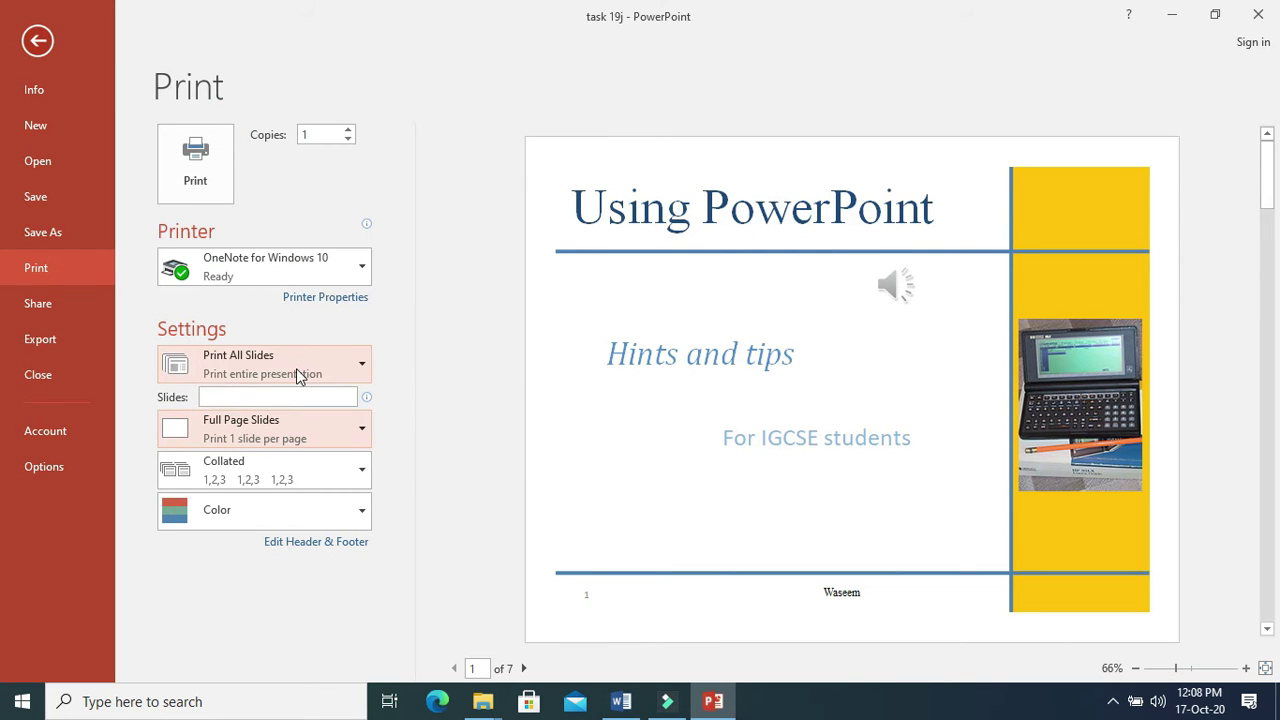
# Step: Switch the print layout to Notes Pages and step through its preview pages
pyautogui.click(286, 423)
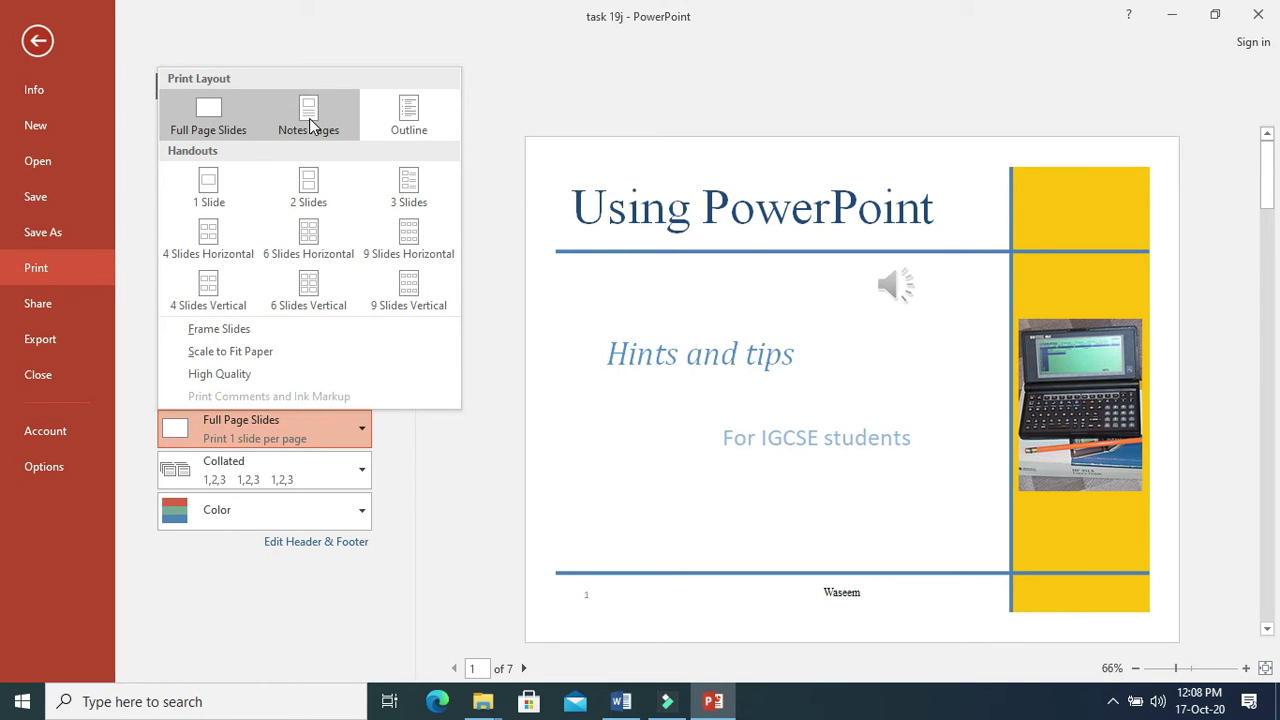
pyautogui.click(310, 124)
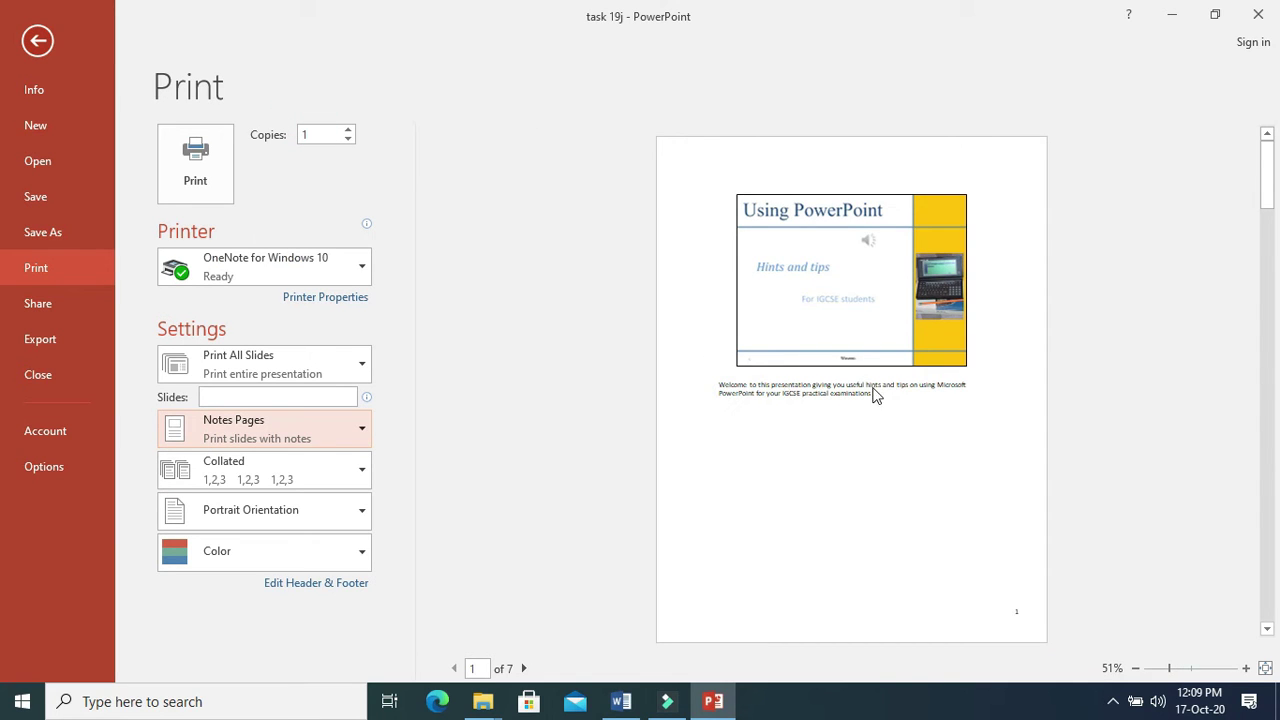
pyautogui.click(523, 668)
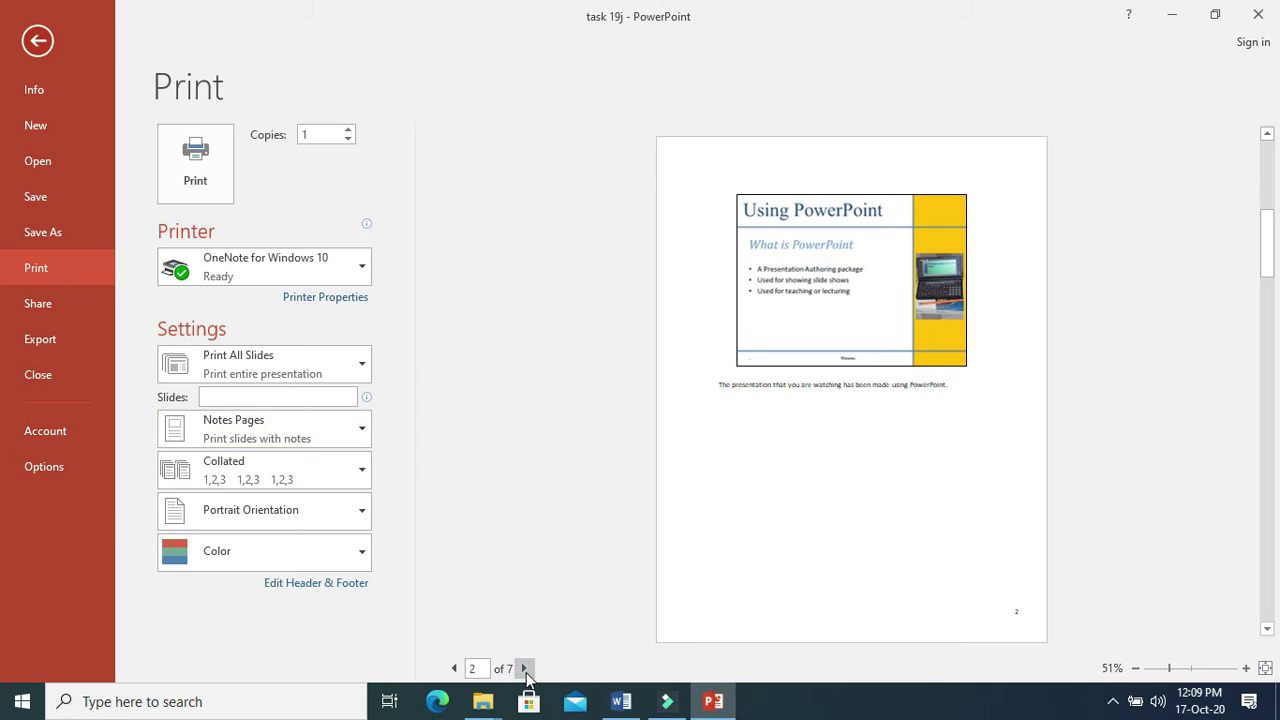
pyautogui.click(454, 668)
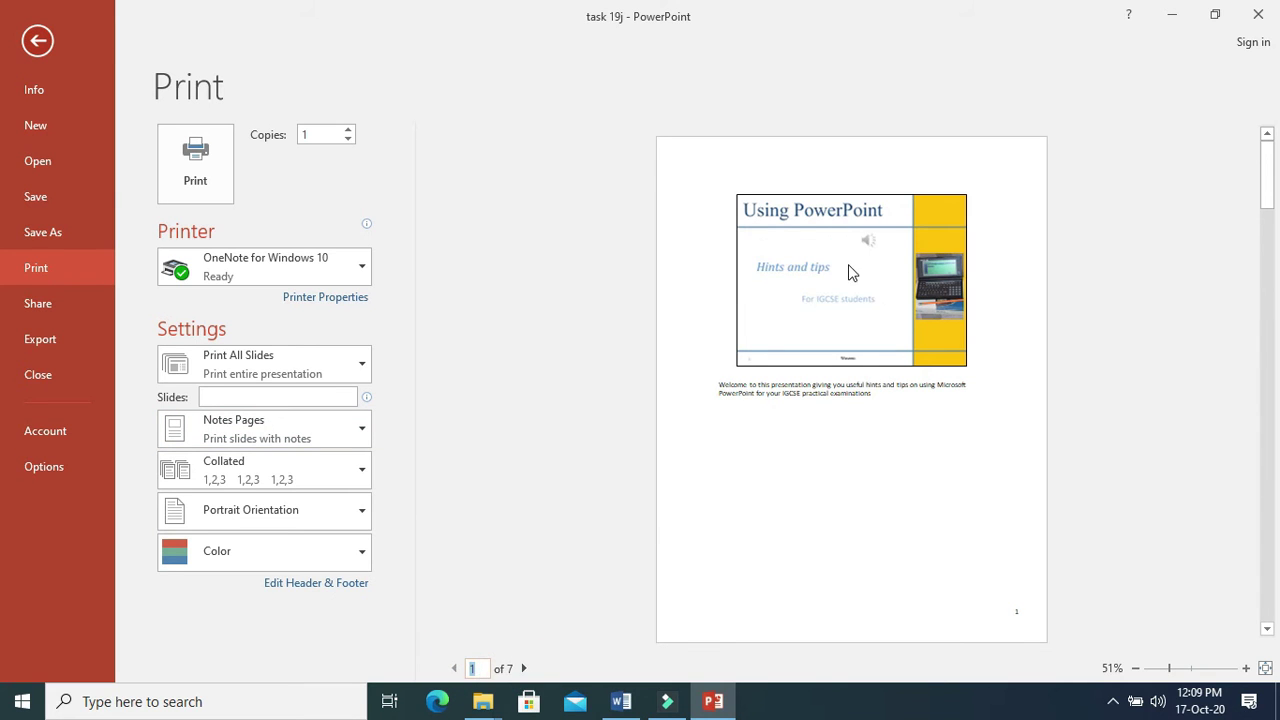
pyautogui.click(307, 431)
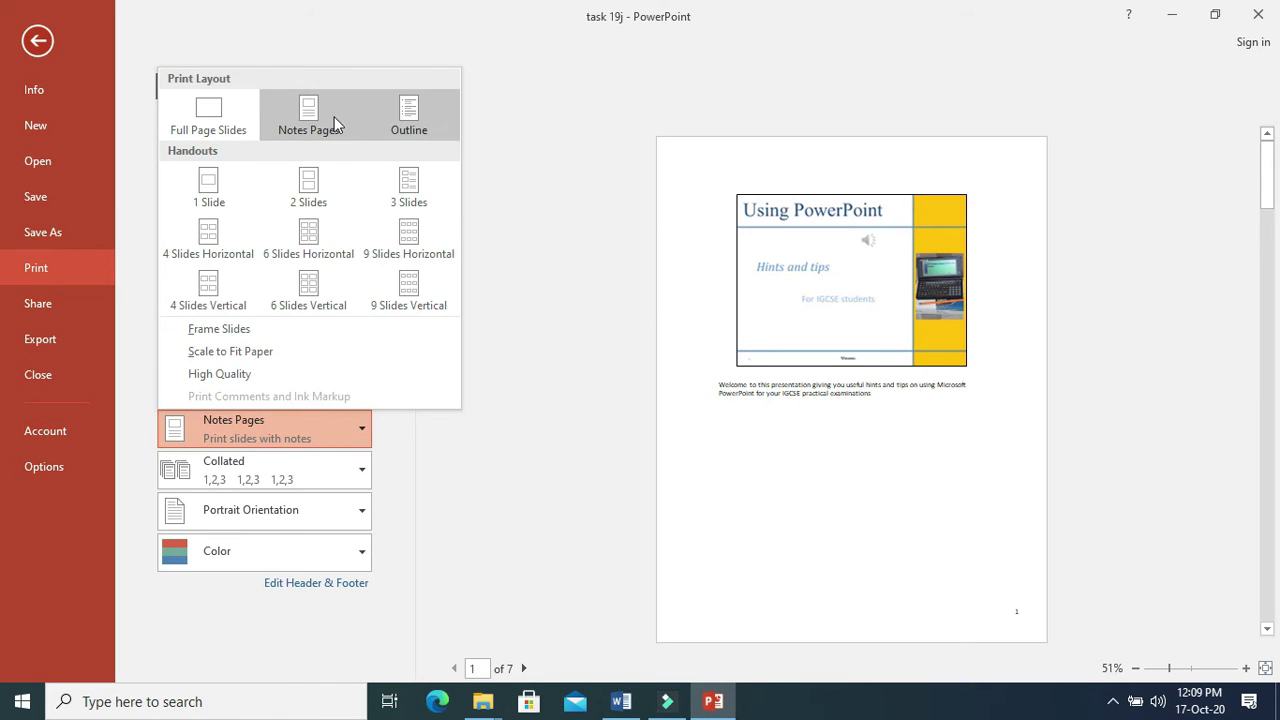
# Step: Choose the Handouts 3 Slides layout, then switch to the Word Task 19k checklist
pyautogui.click(409, 195)
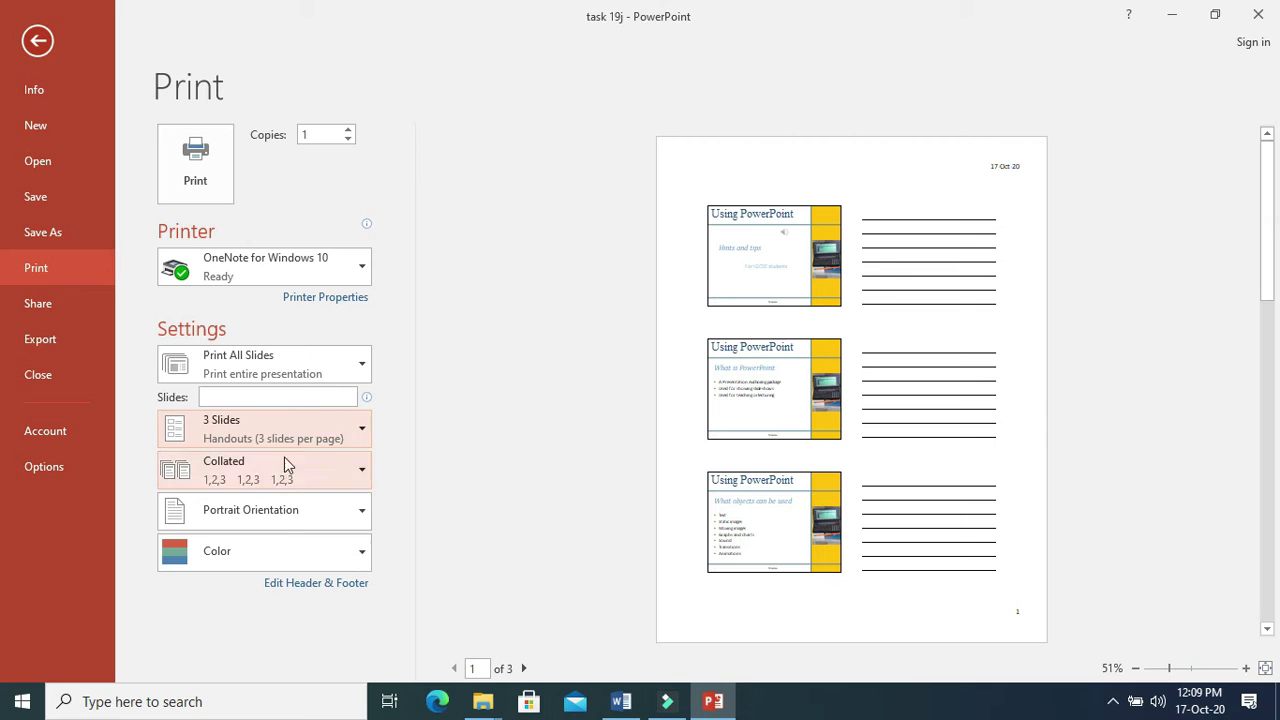
pyautogui.click(619, 703)
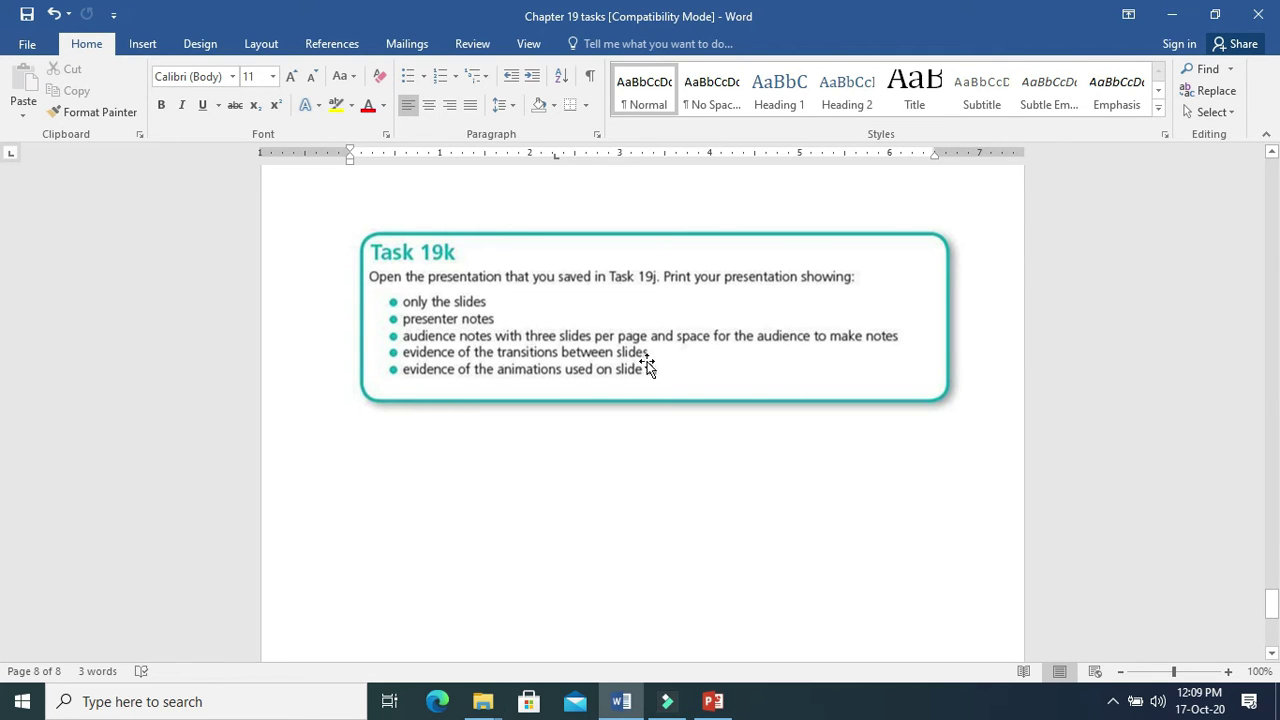
# Step: Minimise Word to bring back PowerPoint's three-slides-per-page handout preview
pyautogui.click(621, 701)
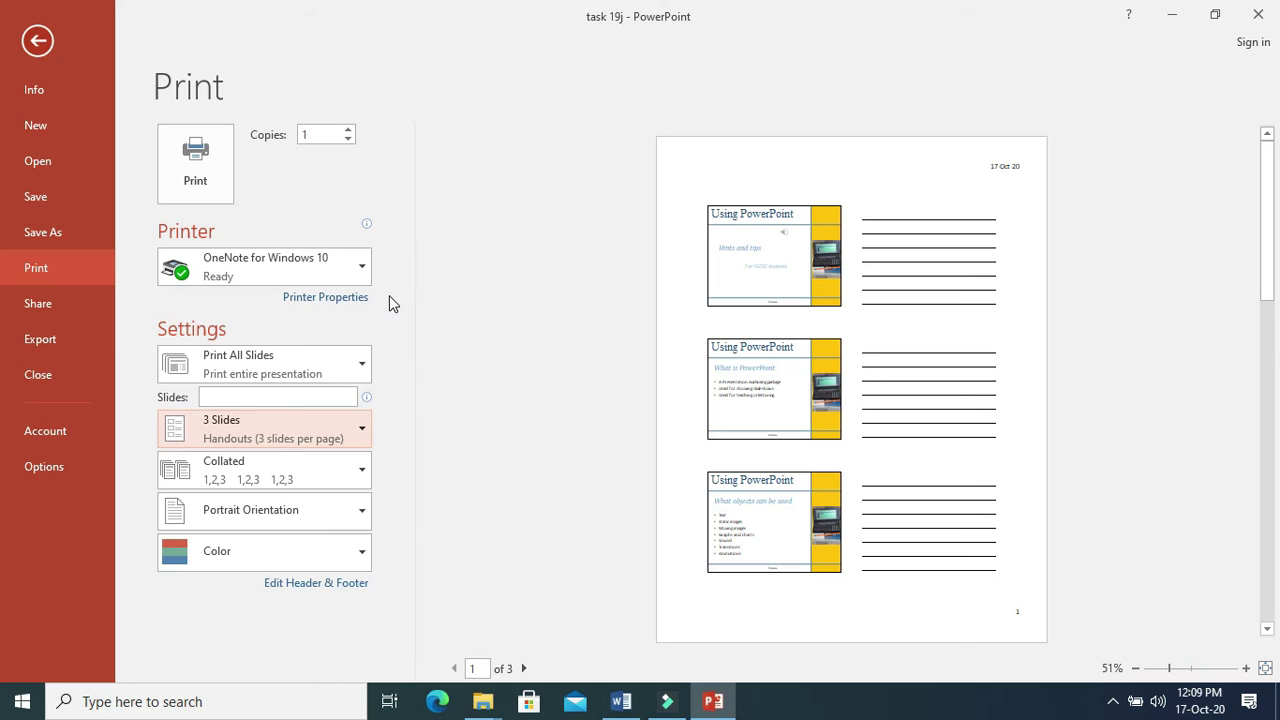
# Step: Try slide ranges 2,3 and 1-3 in the Slides box, then return to Normal view on slide 1
pyautogui.click(299, 366)
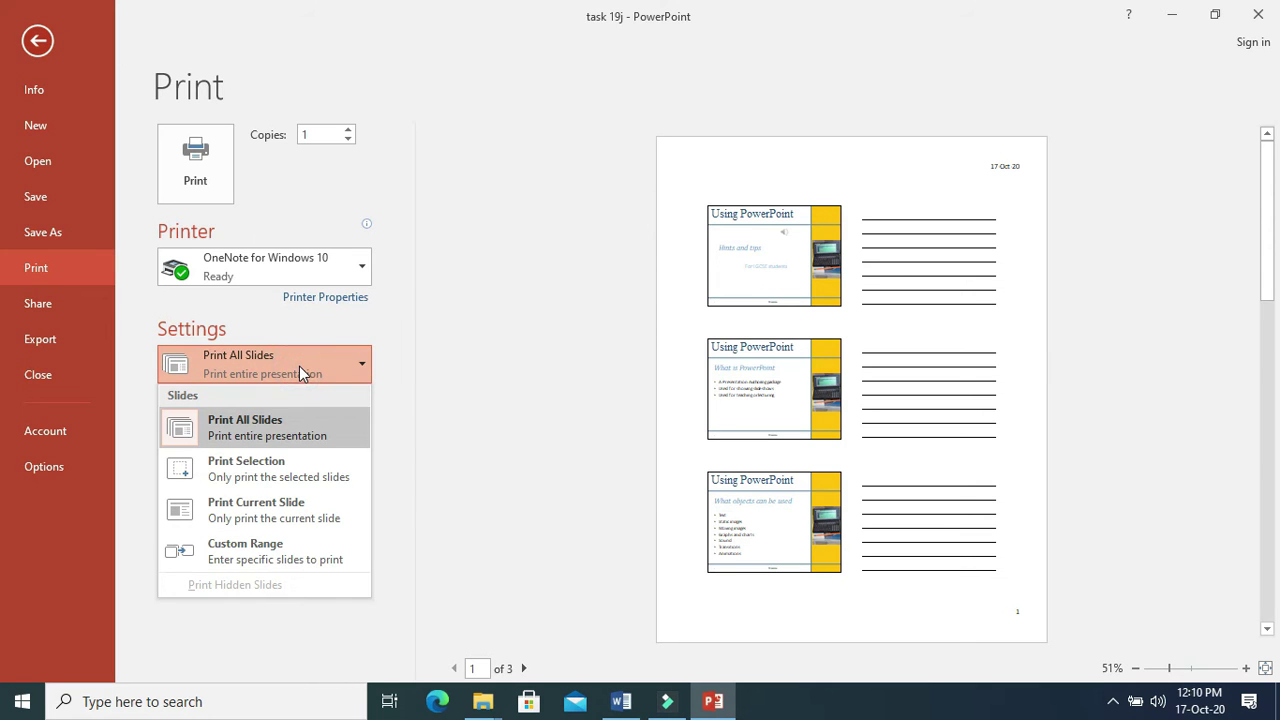
pyautogui.click(299, 366)
pyautogui.click(237, 397)
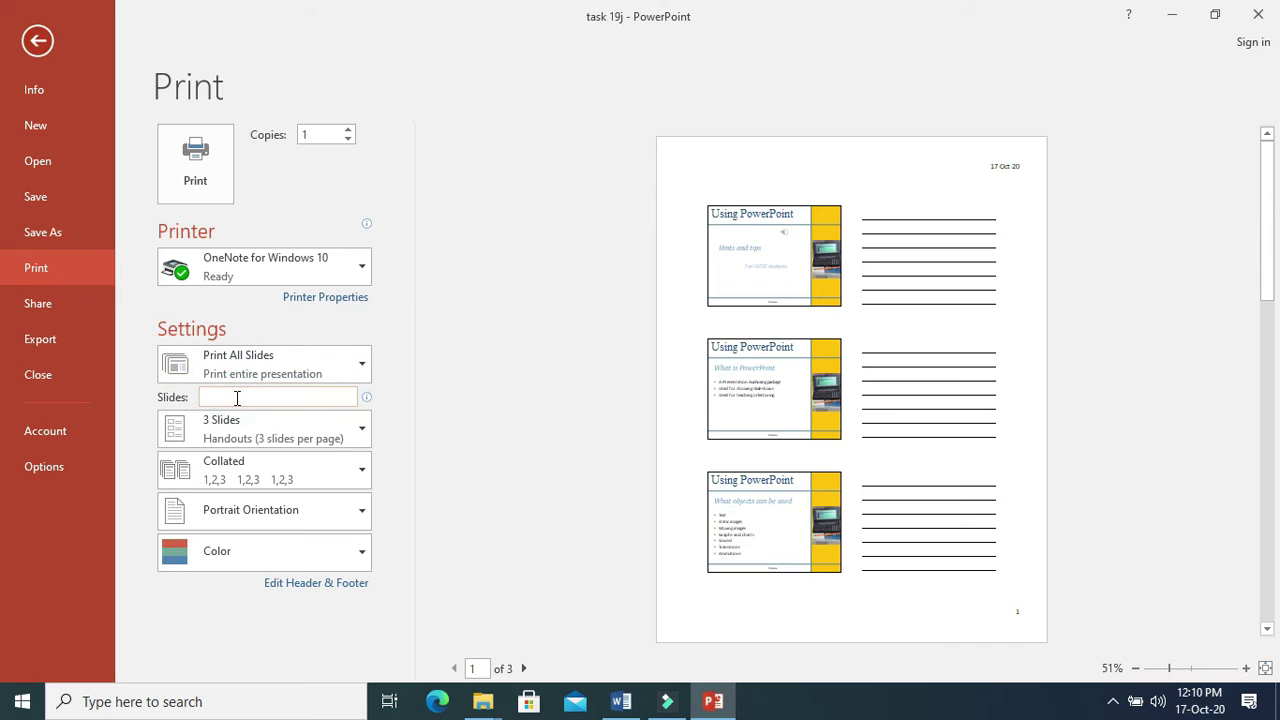
pyautogui.write('2,3')
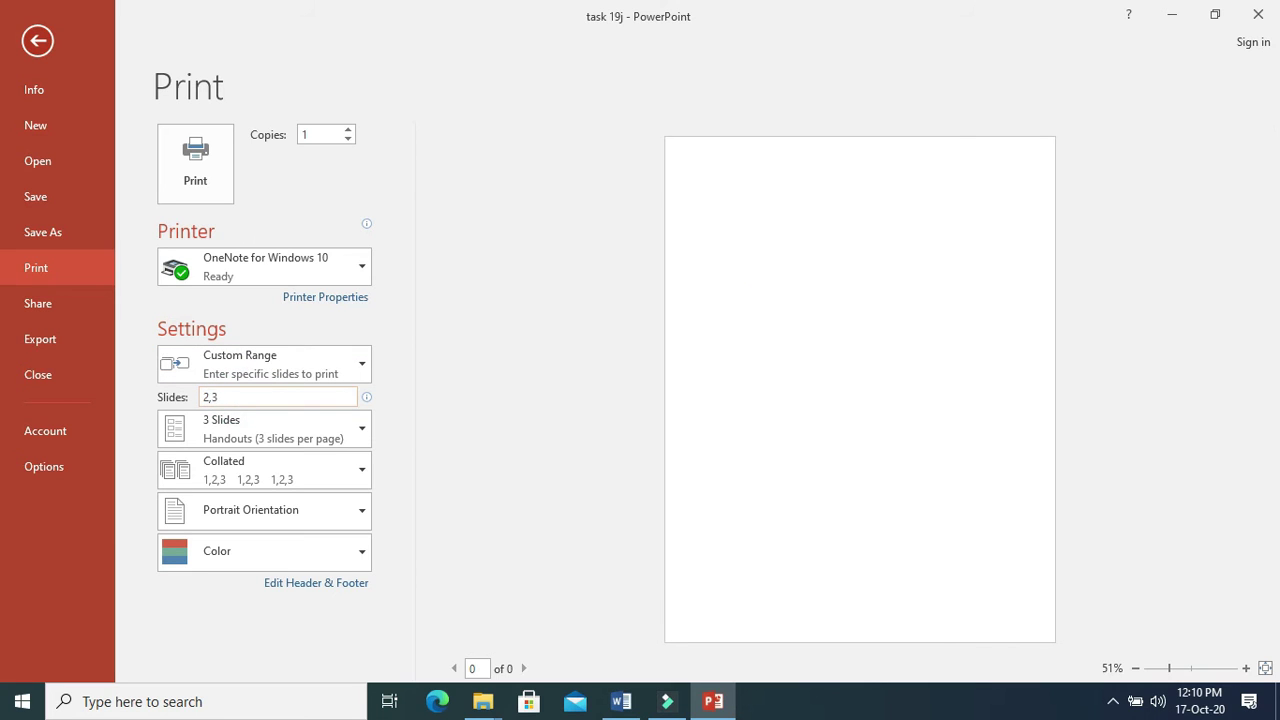
pyautogui.moveTo(251, 400); pyautogui.dragTo(177, 397)
pyautogui.write('1-3')
pyautogui.press('BackSpace')
pyautogui.press('BackSpace')
pyautogui.press('BackSpace')
pyautogui.press('BackSpace')
pyautogui.press('BackSpace')
pyautogui.press('BackSpace')
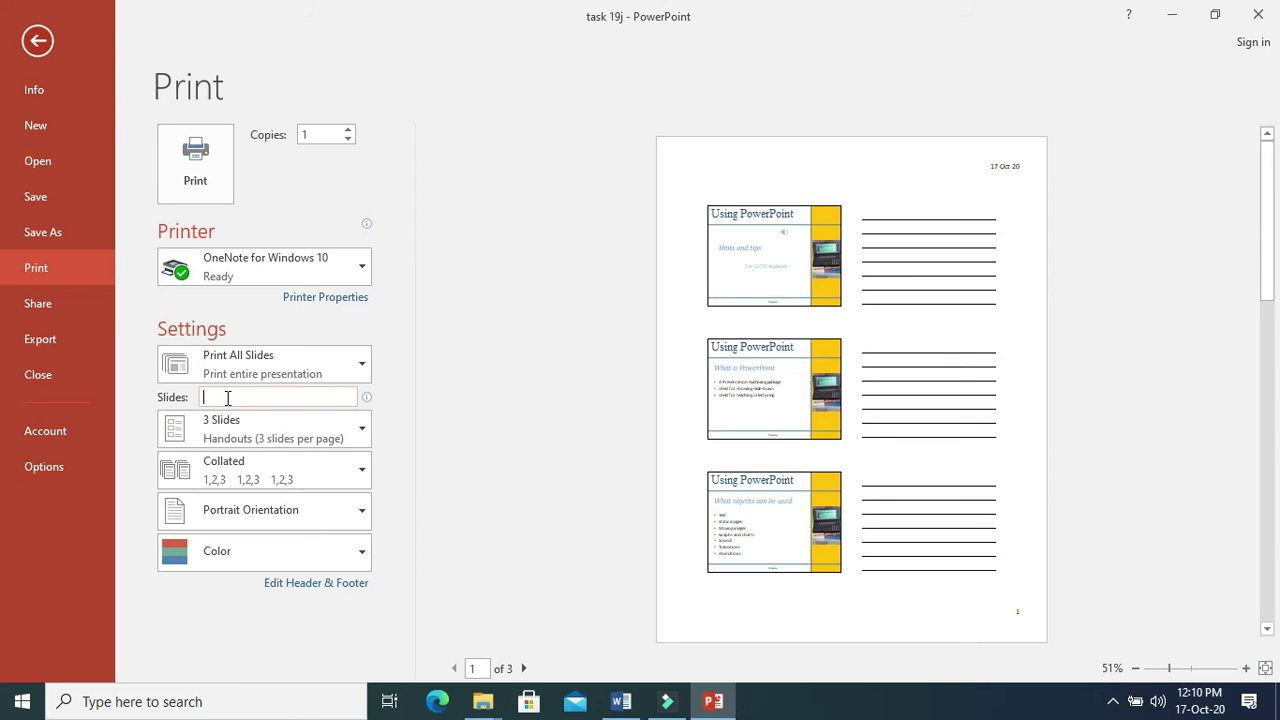
pyautogui.click(38, 40)
pyautogui.click(149, 320)
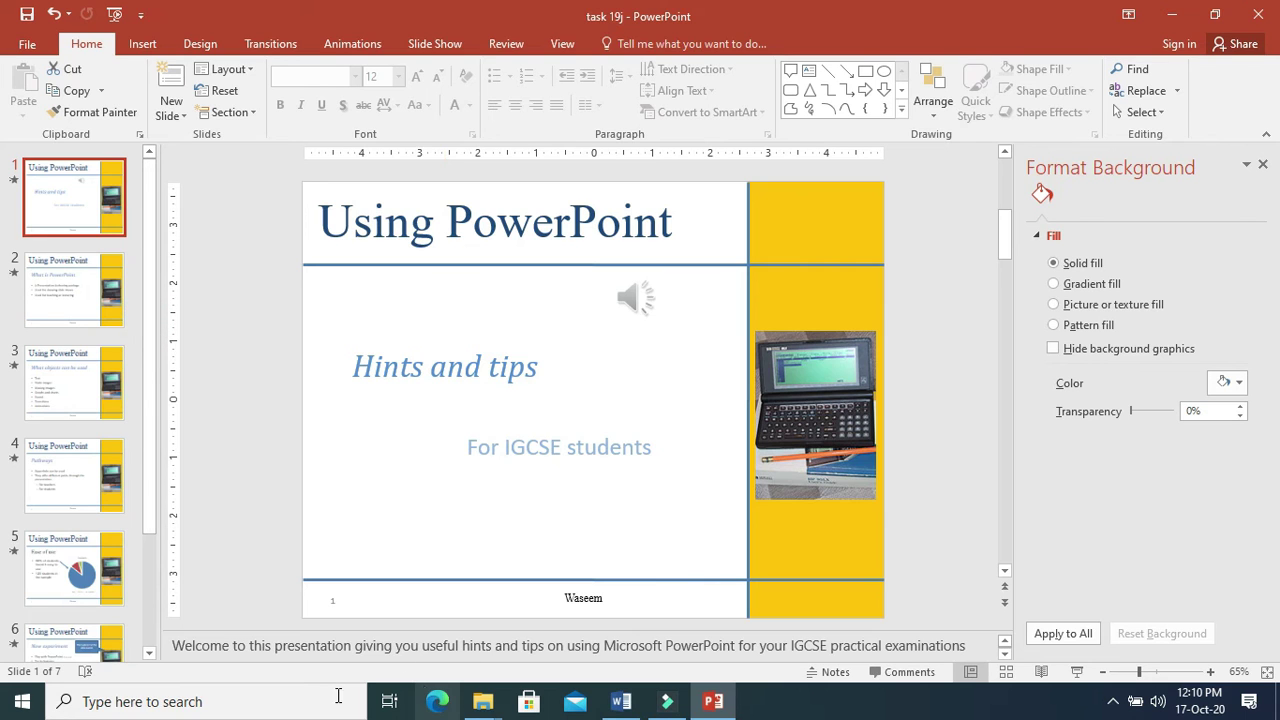
# Step: Launch Word through taskbar search, create blank Document1, maximise it, then minimise it
pyautogui.click(275, 705)
pyautogui.write('word')
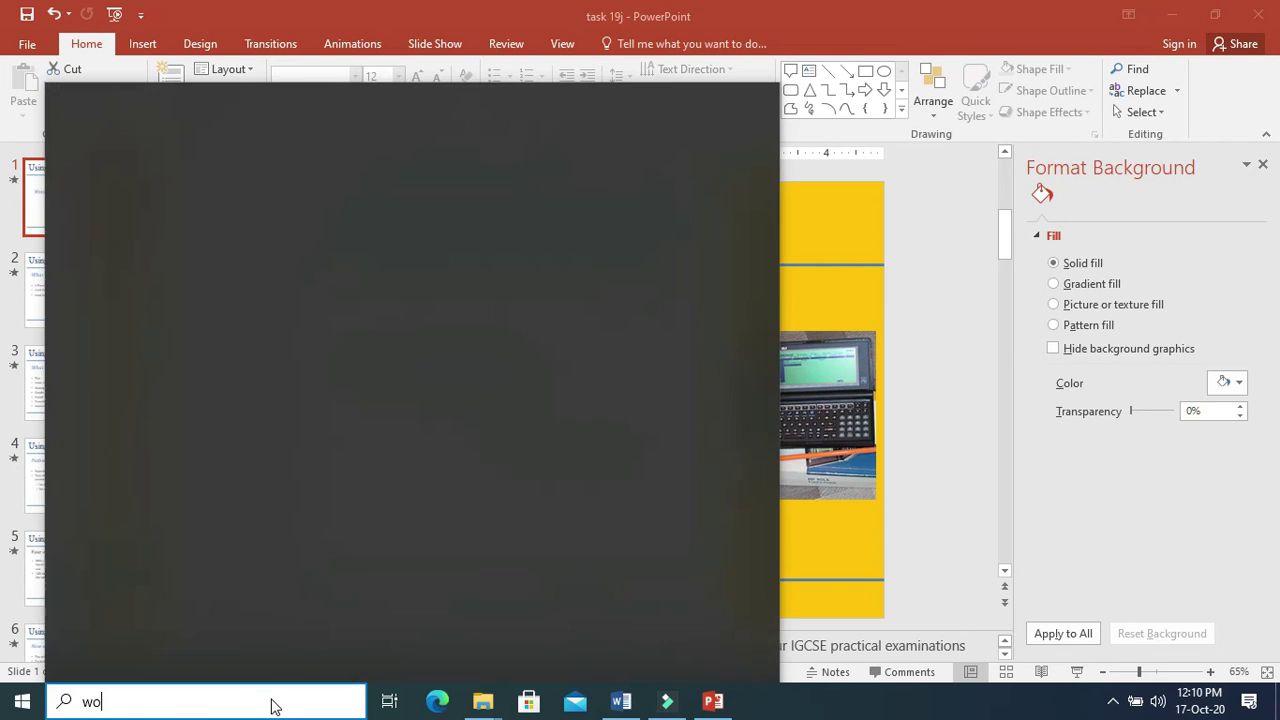
pyautogui.press('Return')
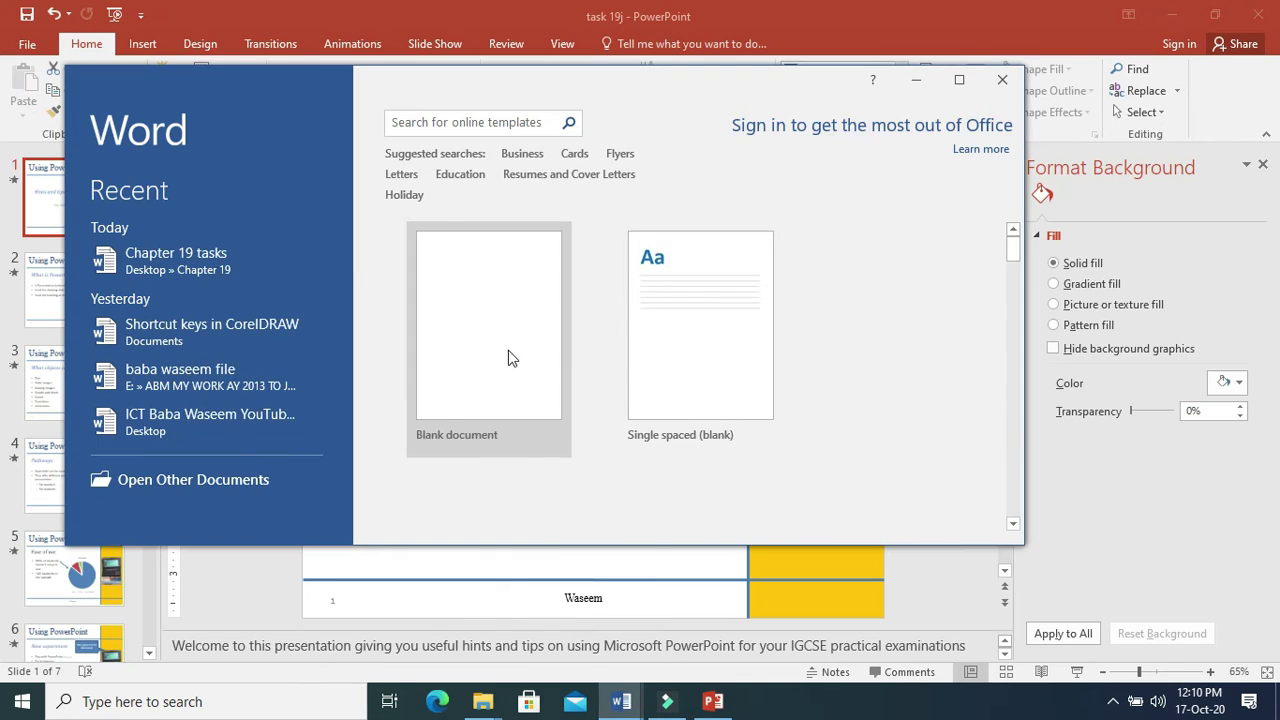
pyautogui.click(508, 350)
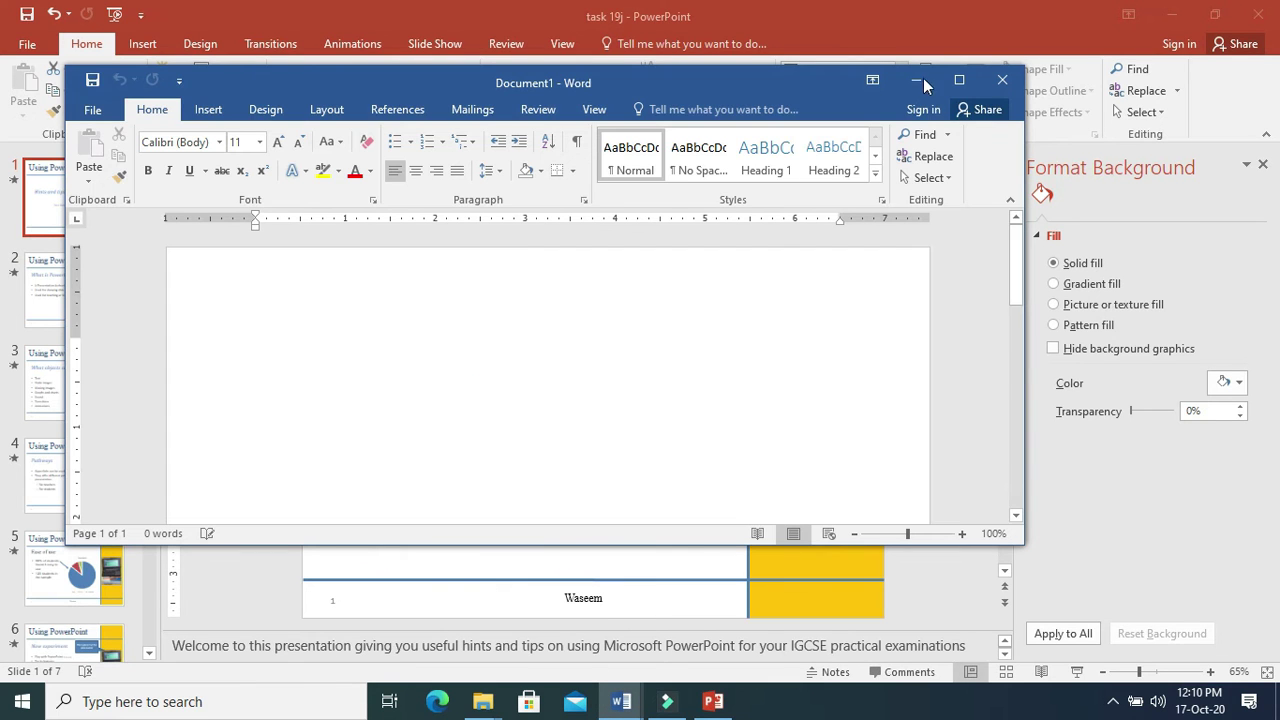
pyautogui.click(960, 80)
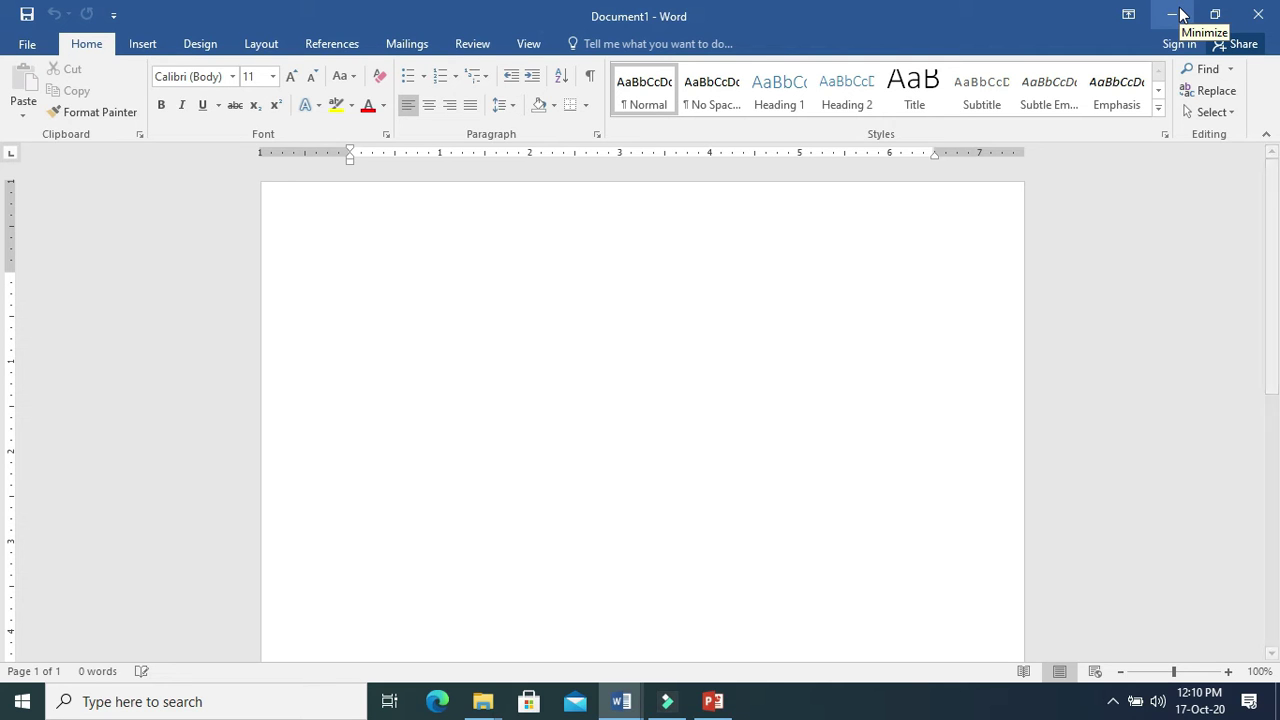
pyautogui.click(1172, 14)
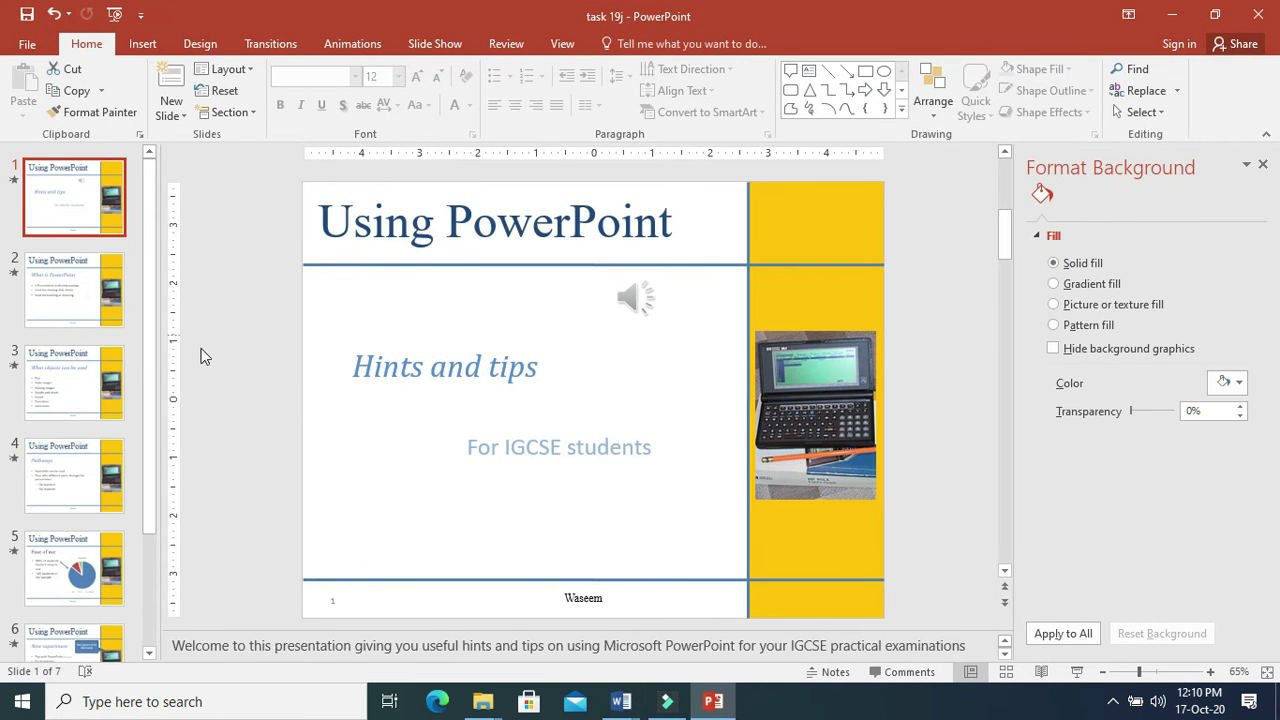
# Step: Switch the task 19j presentation to Slide Sorter view, then bring Document1 to the front
pyautogui.scroll(-2, 148, 349)
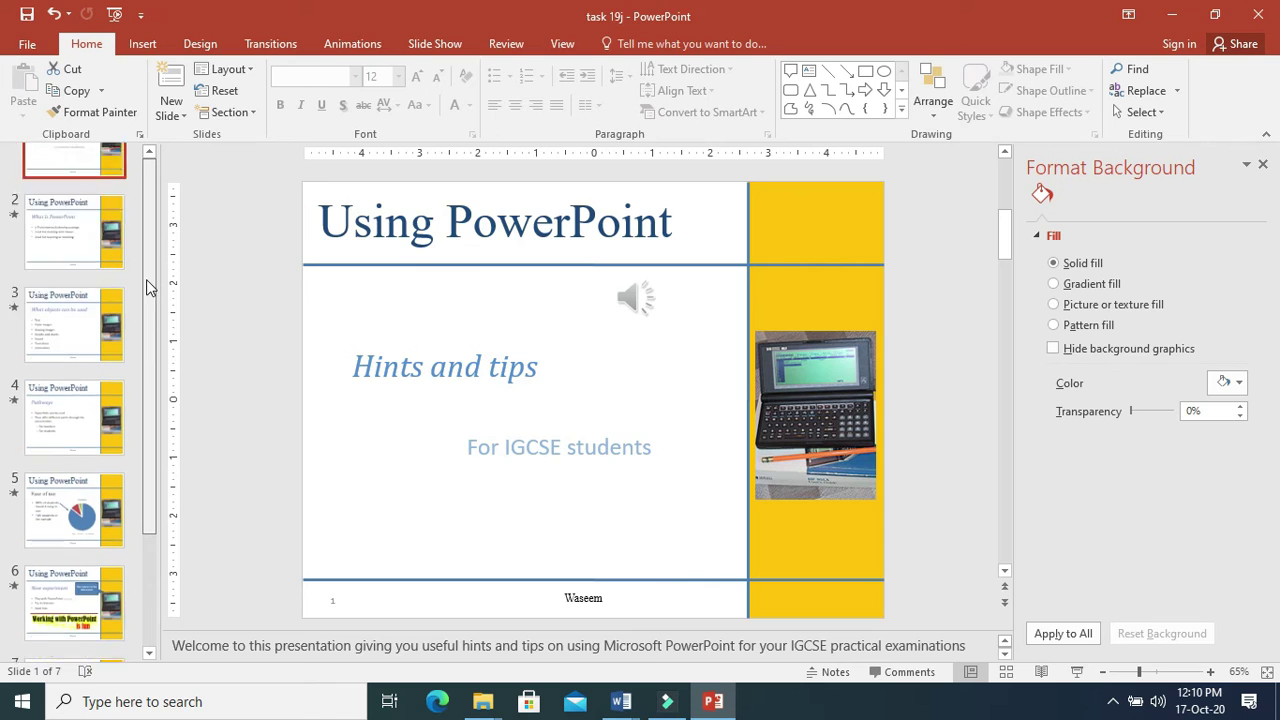
pyautogui.scroll(2, 146, 288)
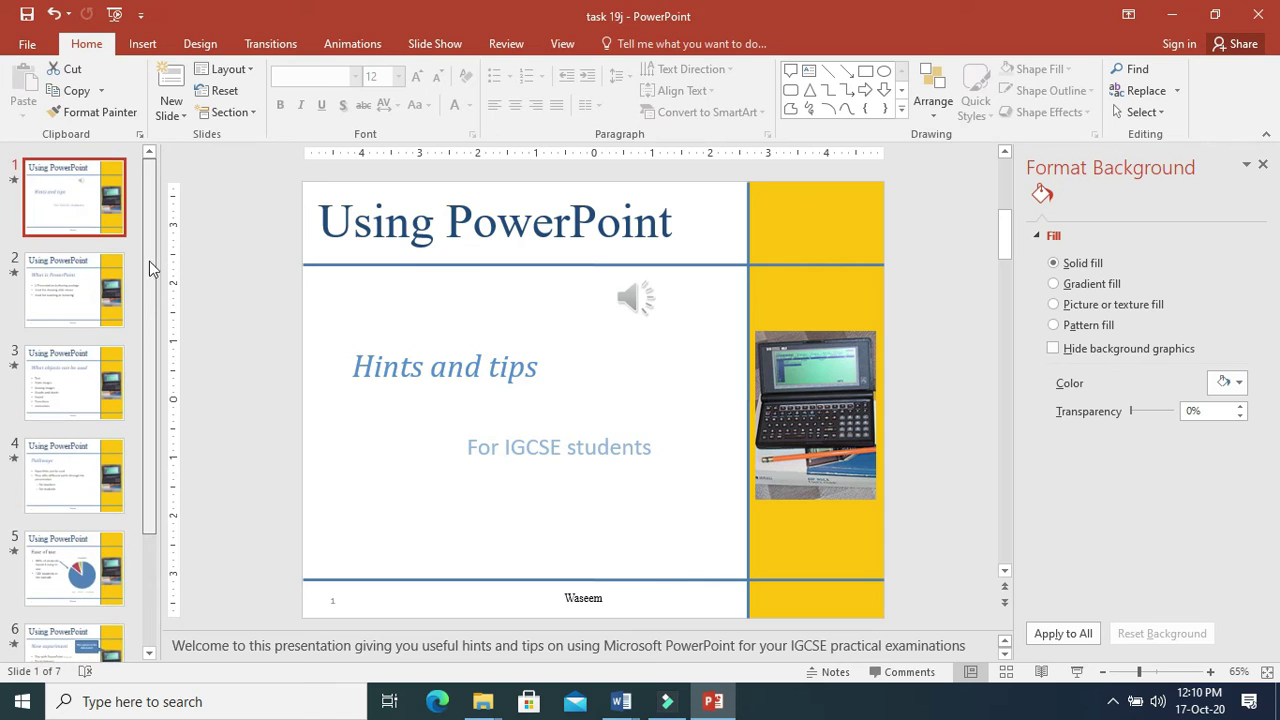
pyautogui.click(563, 47)
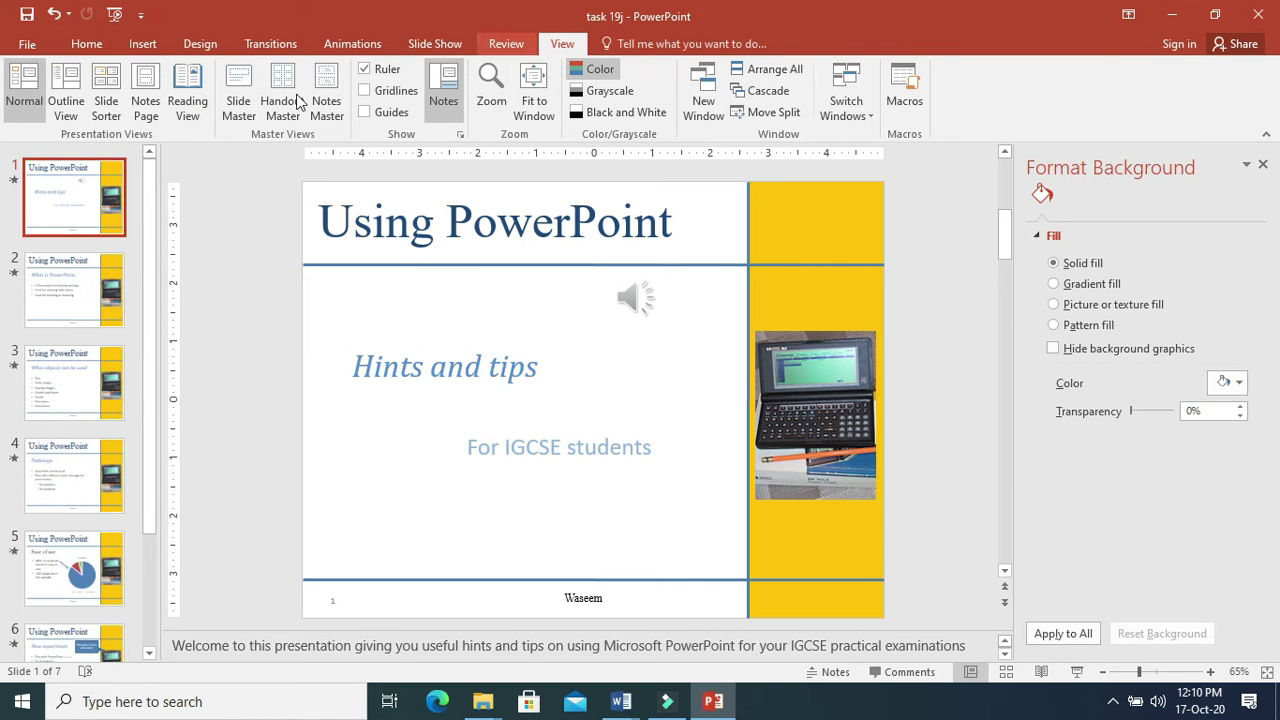
pyautogui.click(110, 90)
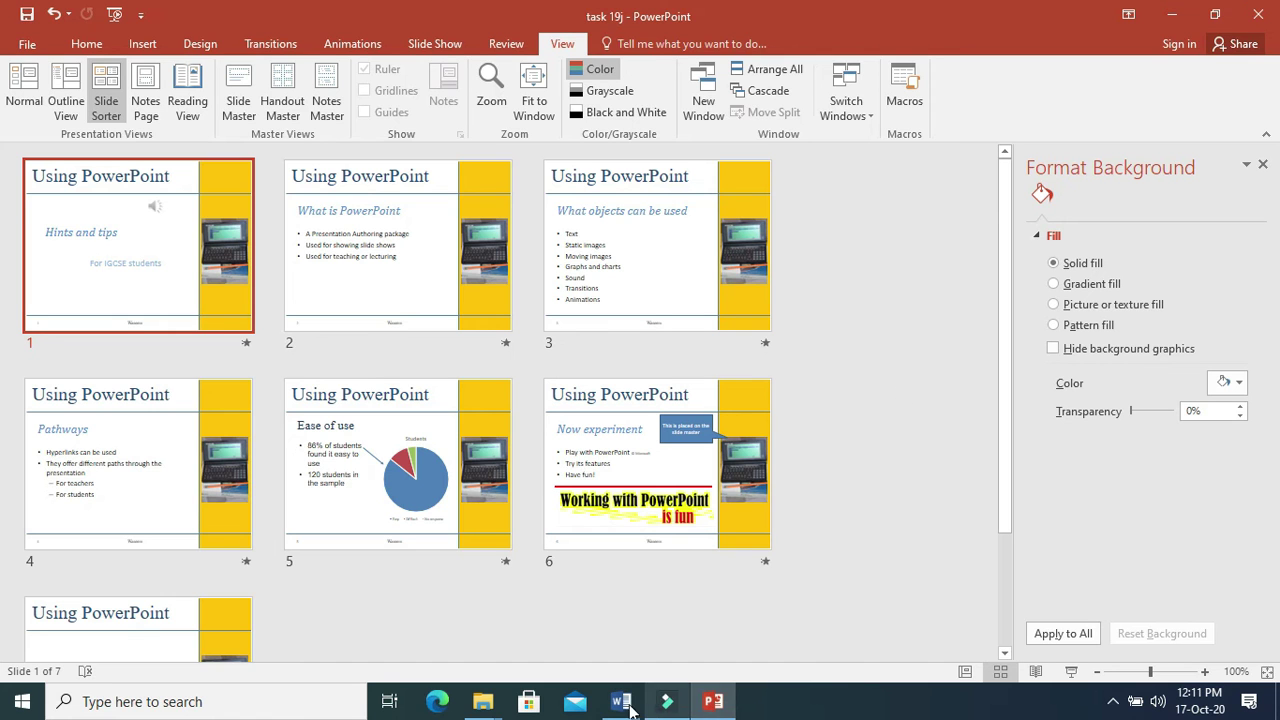
pyautogui.moveTo(621, 700)
pyautogui.click(701, 646)
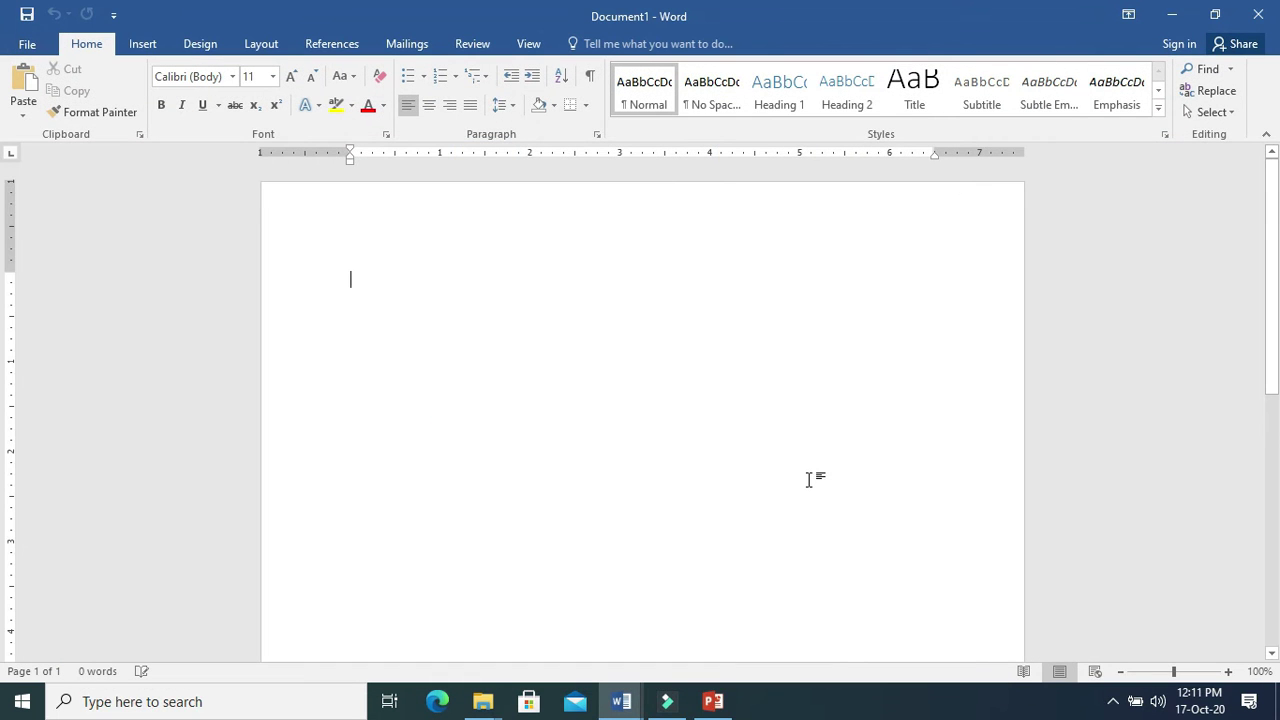
# Step: Paste the slide sorter screenshot into Document1 and deselect it
pyautogui.hotkey('ctrl', 'v')
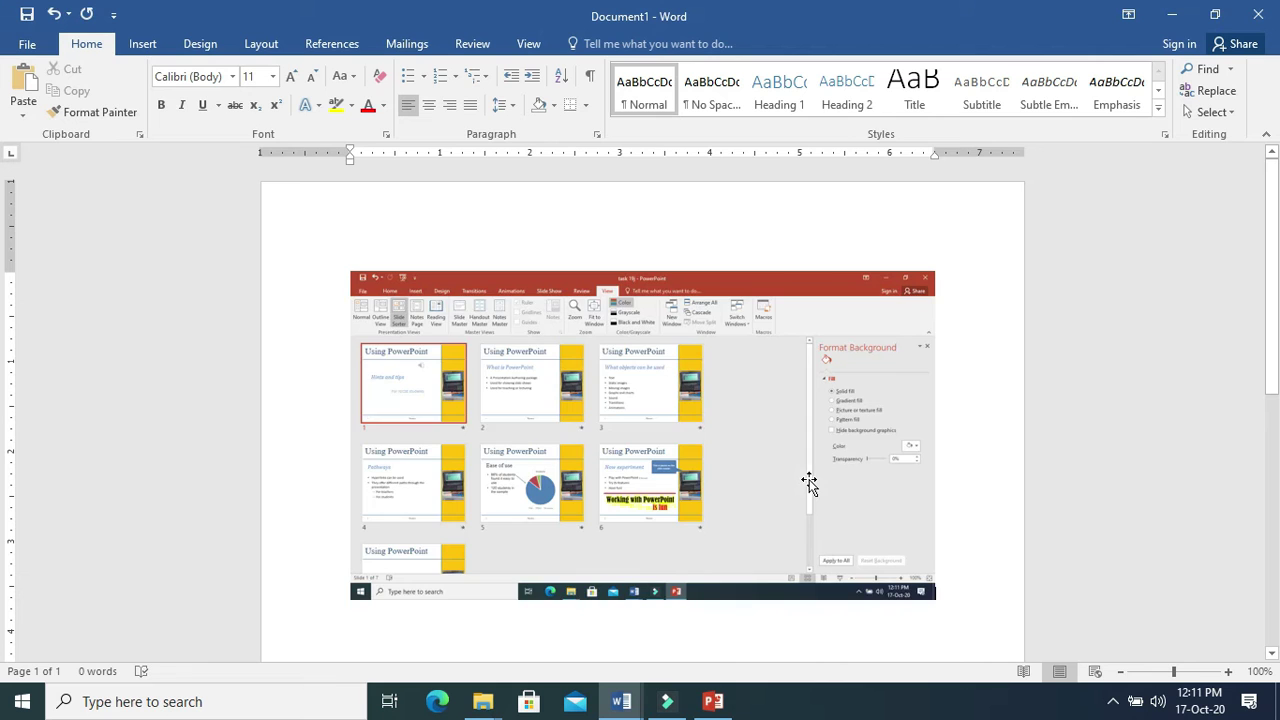
pyautogui.click(766, 438)
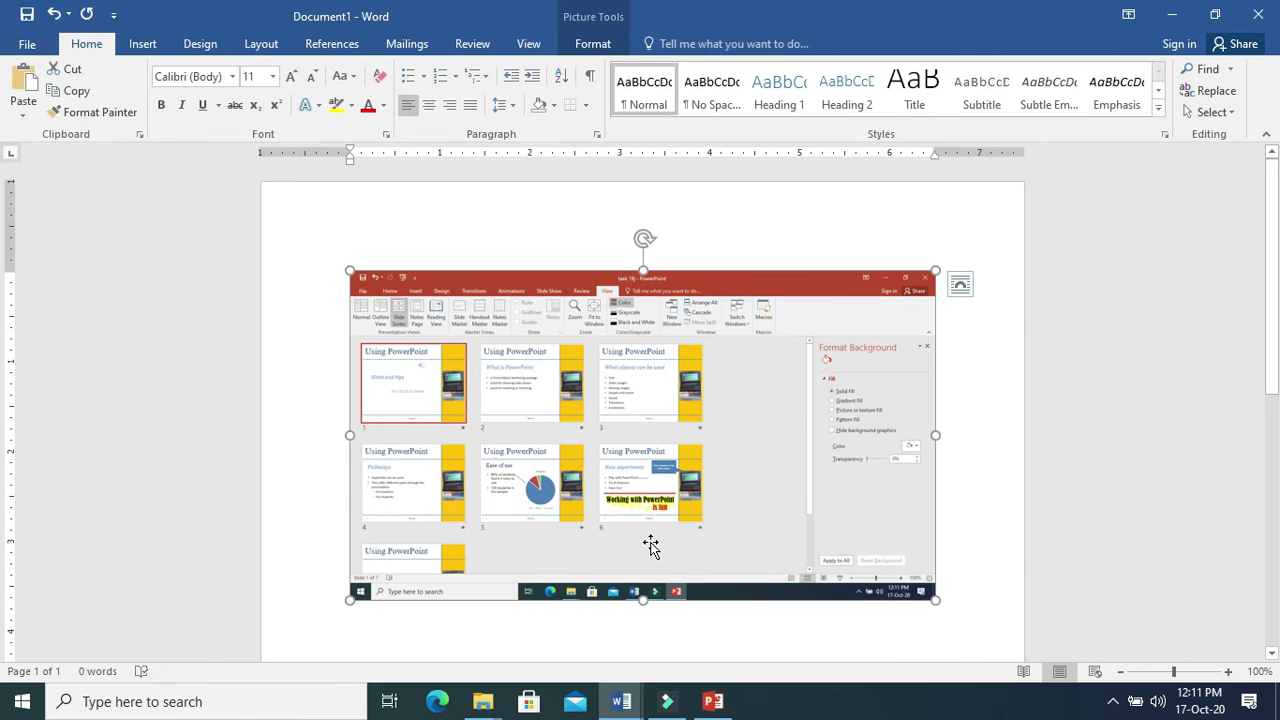
pyautogui.click(969, 597)
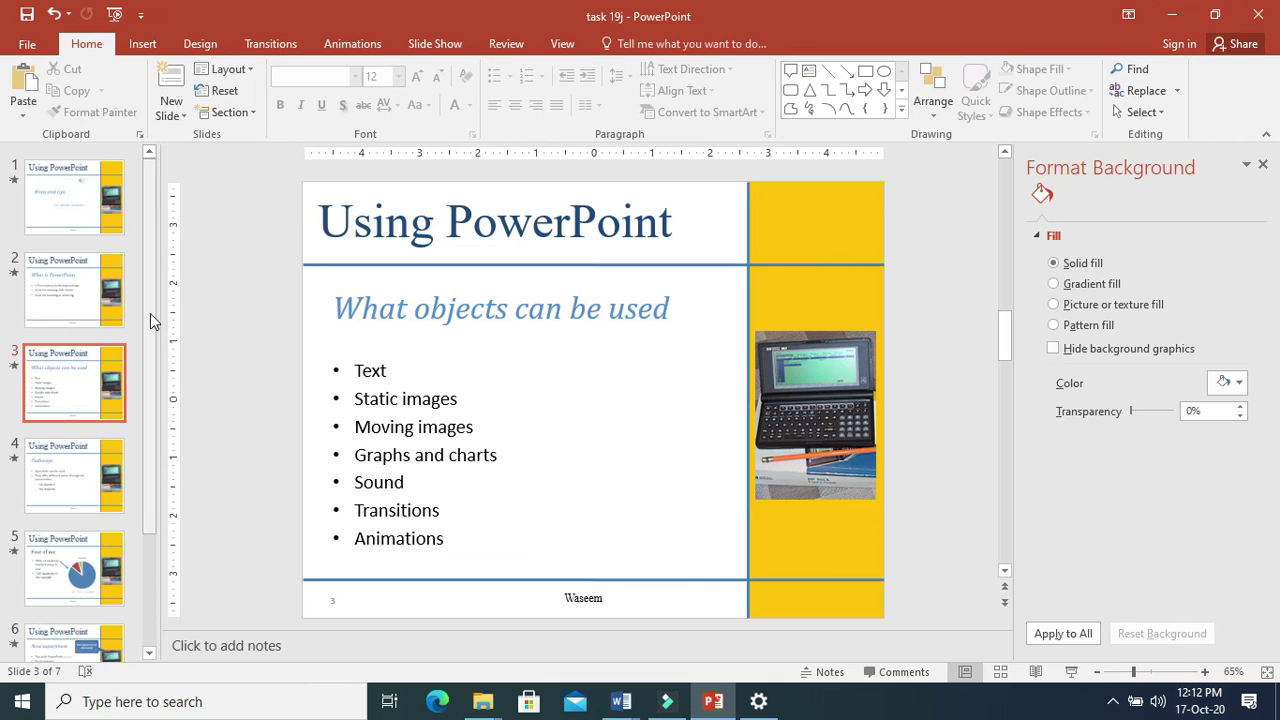
# Step: Show slide 3 on the Animations tab with its order numbers, then return to Document1
pyautogui.click(28, 370)
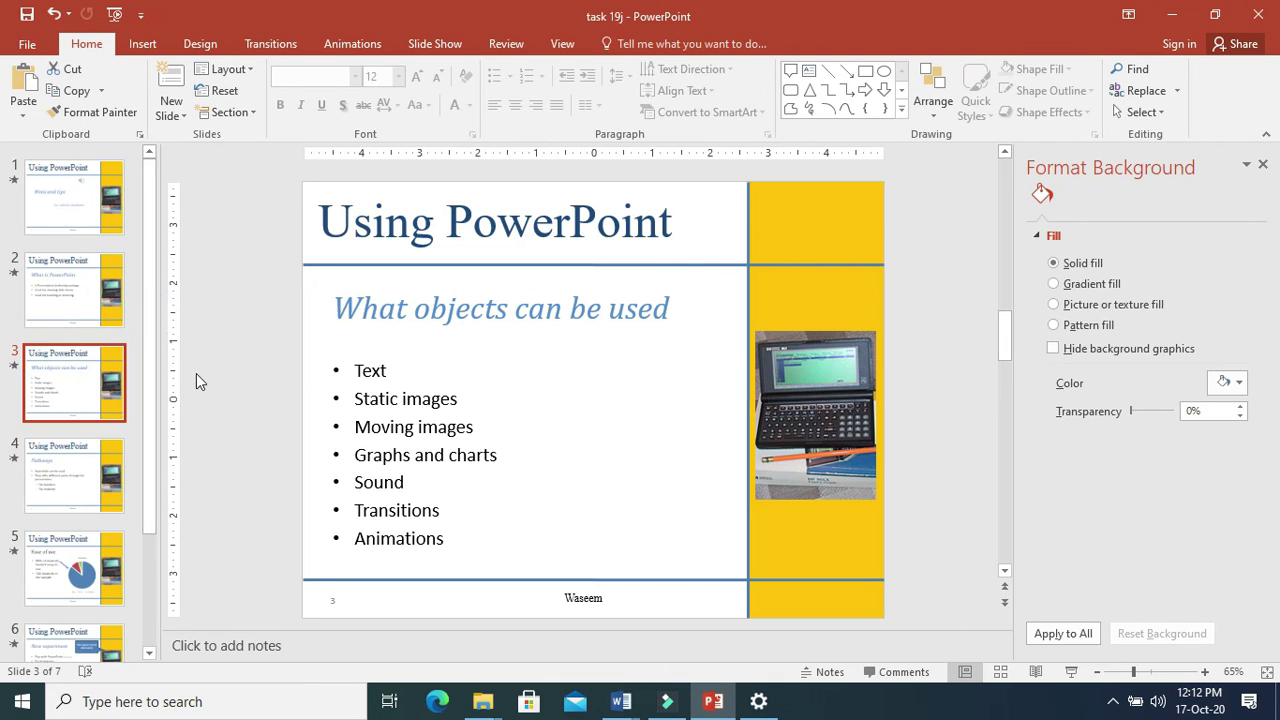
pyautogui.click(343, 47)
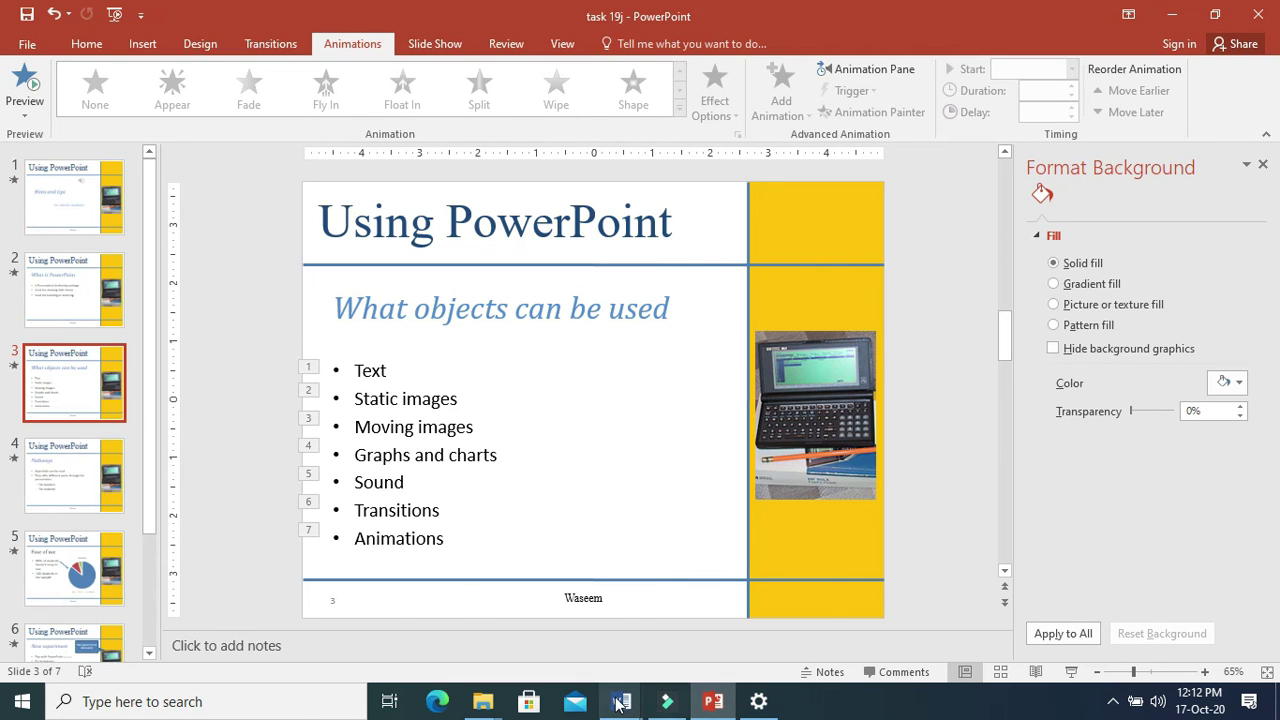
pyautogui.moveTo(620, 701)
pyautogui.click(731, 641)
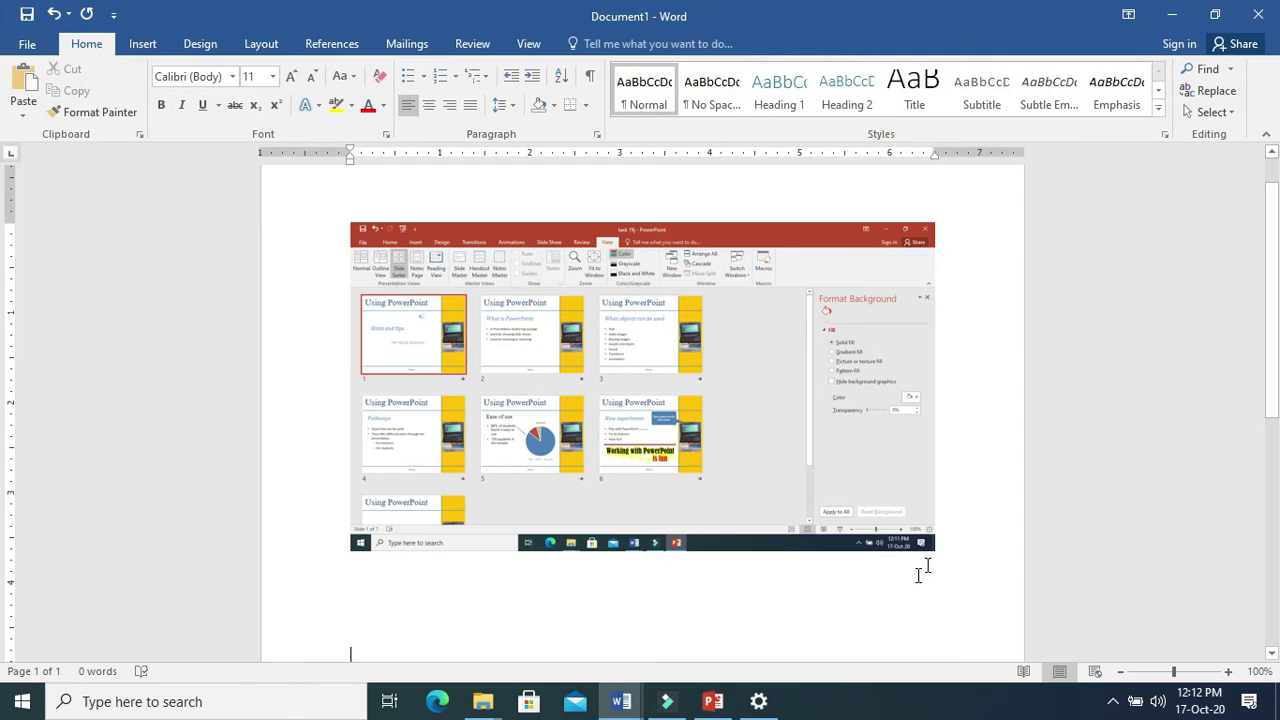
# Step: Paste the animation screenshot below the first one and select it
pyautogui.hotkey('ctrl', 'v')
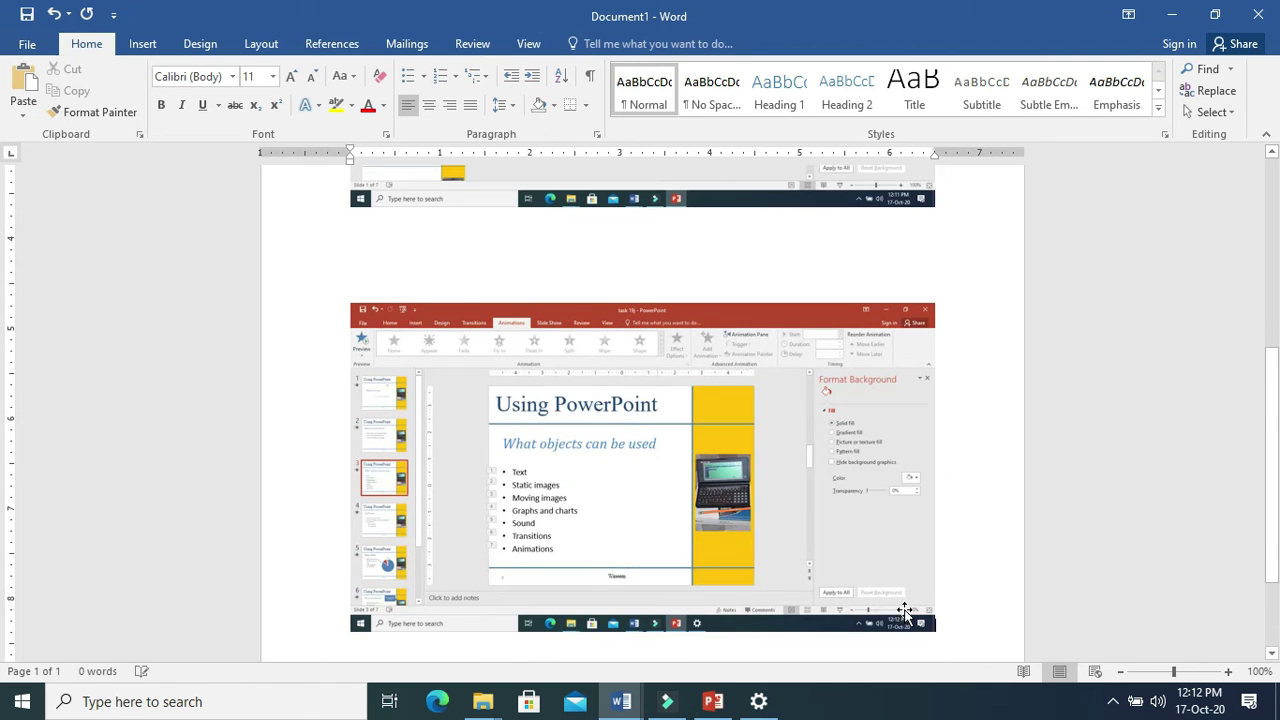
pyautogui.click(826, 596)
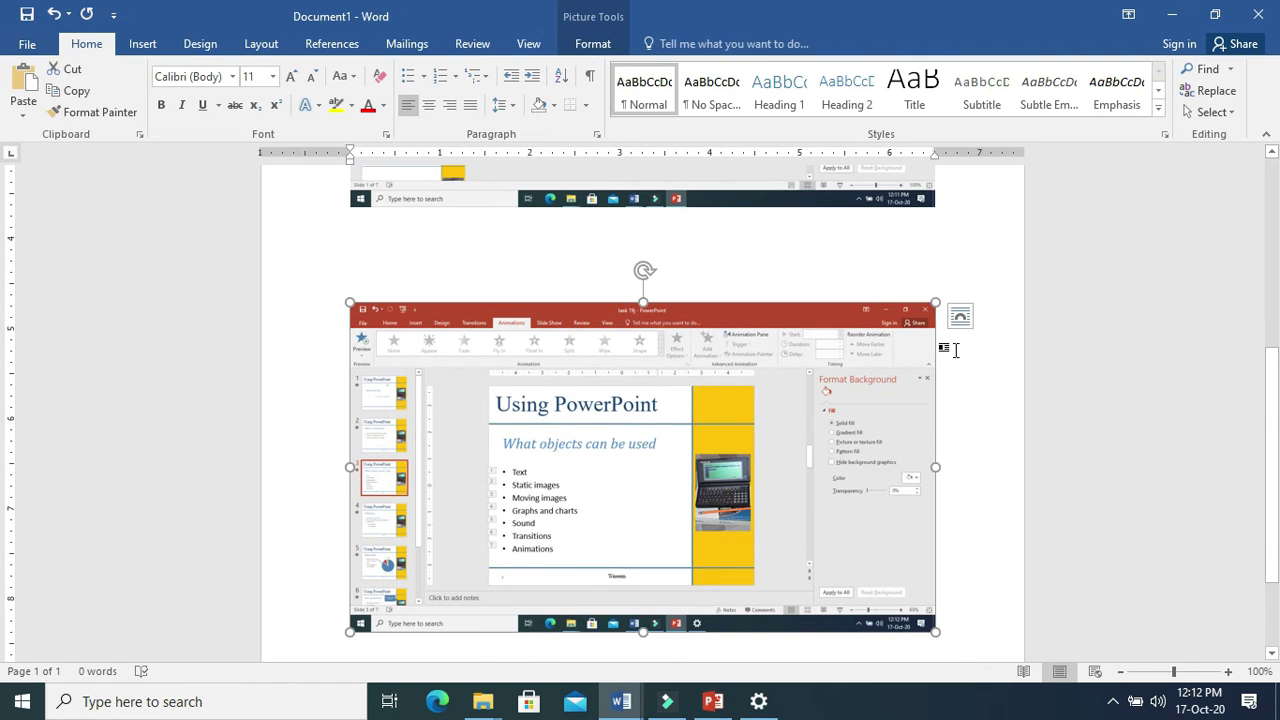
pyautogui.click(814, 474)
pyautogui.click(602, 50)
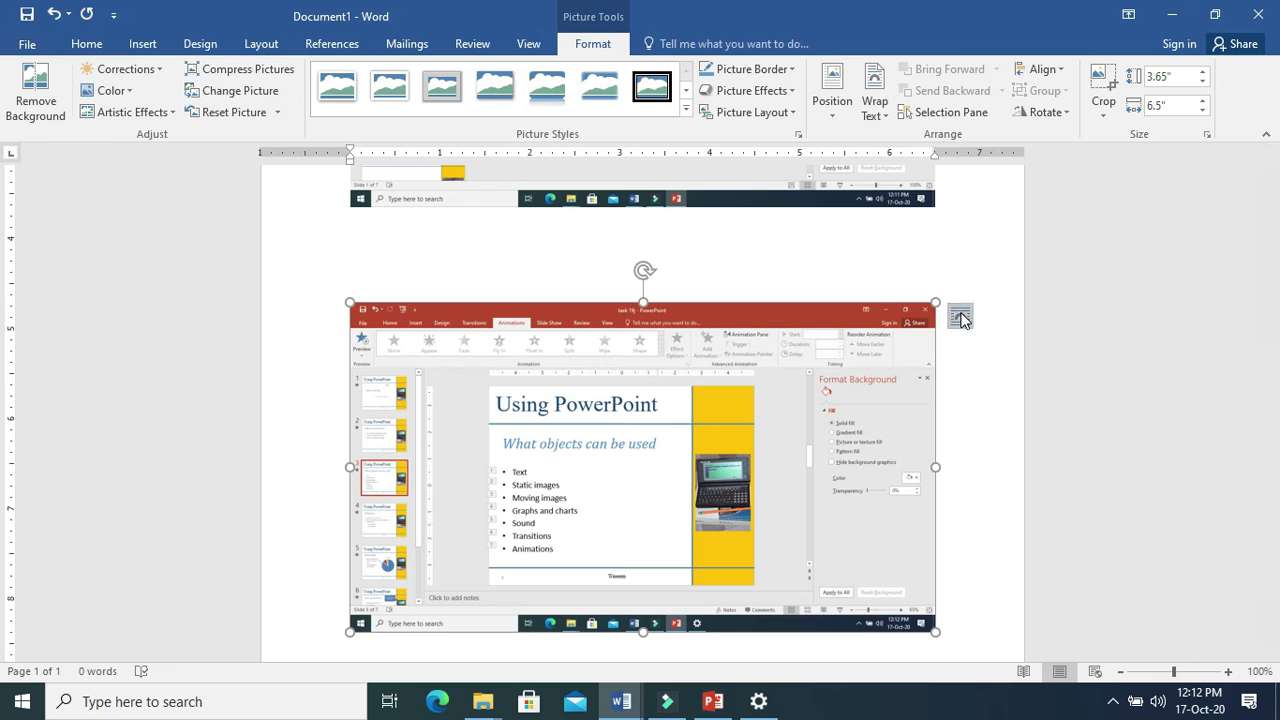
# Step: Crop the screenshot to just slide 3 and enlarge it to 4.6" by 5.95"
pyautogui.click(1101, 78)
pyautogui.moveTo(935, 623); pyautogui.dragTo(757, 596)
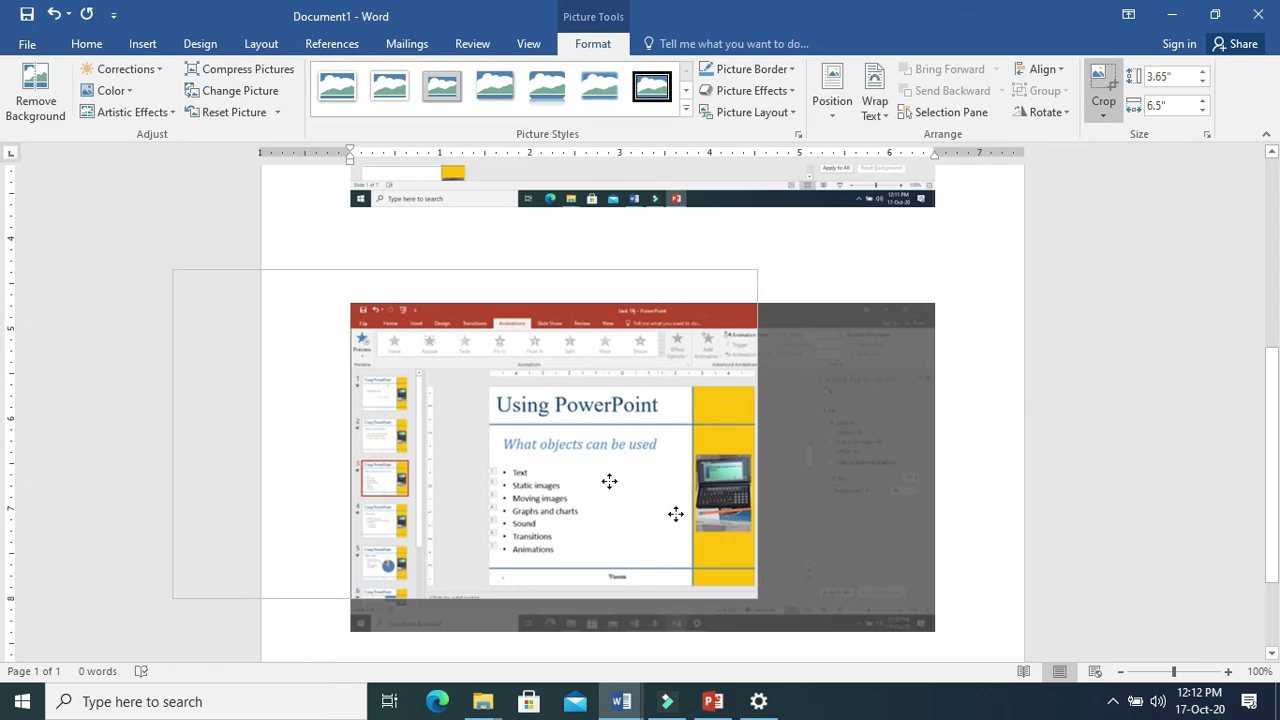
pyautogui.moveTo(675, 514); pyautogui.dragTo(675, 514)
pyautogui.moveTo(358, 311); pyautogui.dragTo(661, 419)
pyautogui.click(907, 523)
pyautogui.click(571, 433)
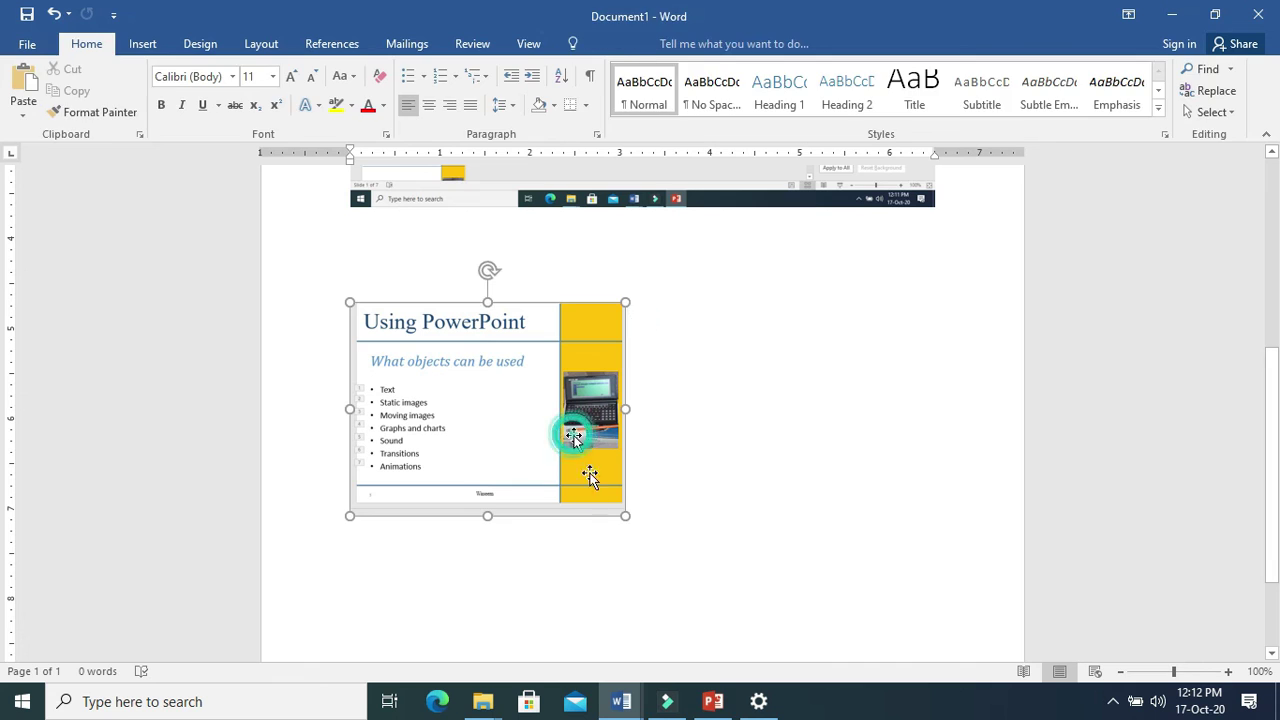
pyautogui.moveTo(627, 514); pyautogui.dragTo(846, 600)
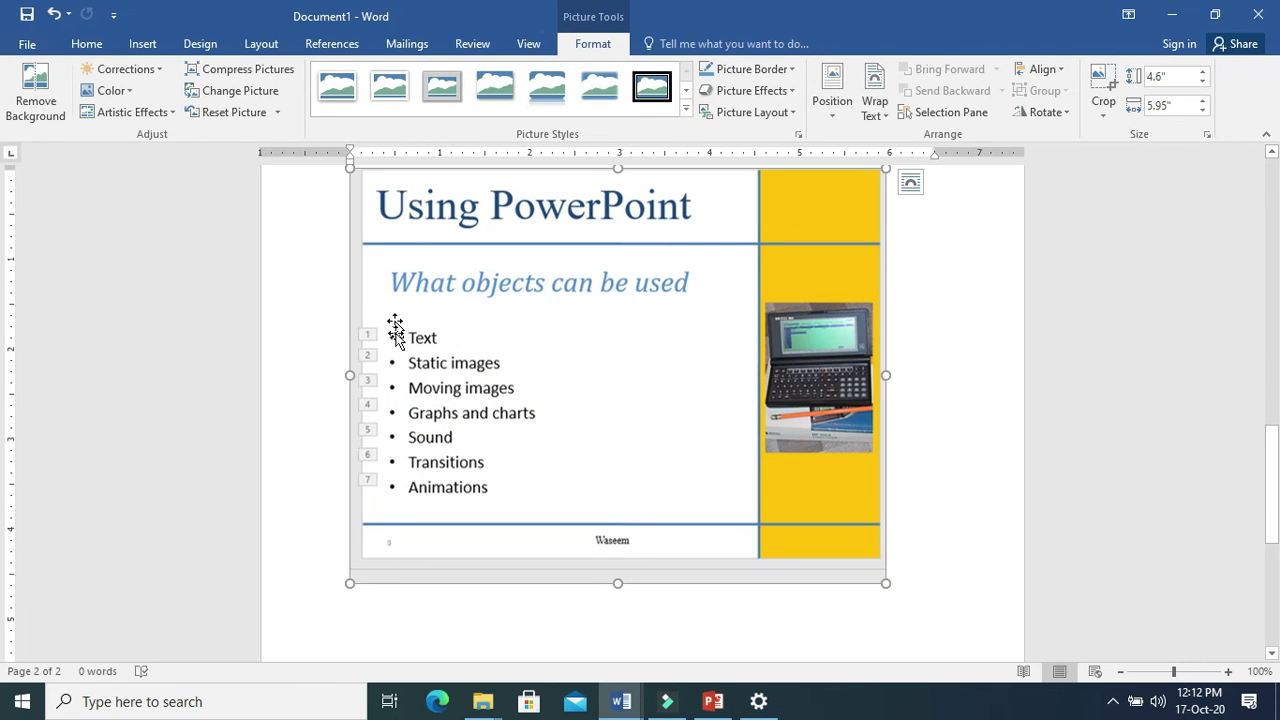